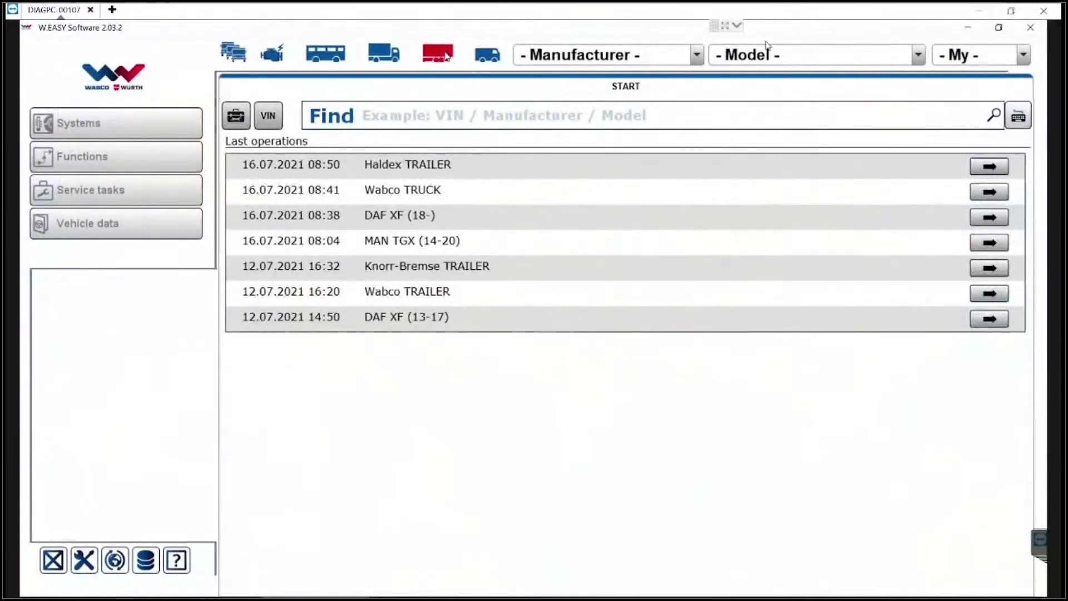
Pick Knorr-Bremse from the Manufacturer list so the TRAILER model loads
{"action": "left_click", "coordinate": [697, 56]}
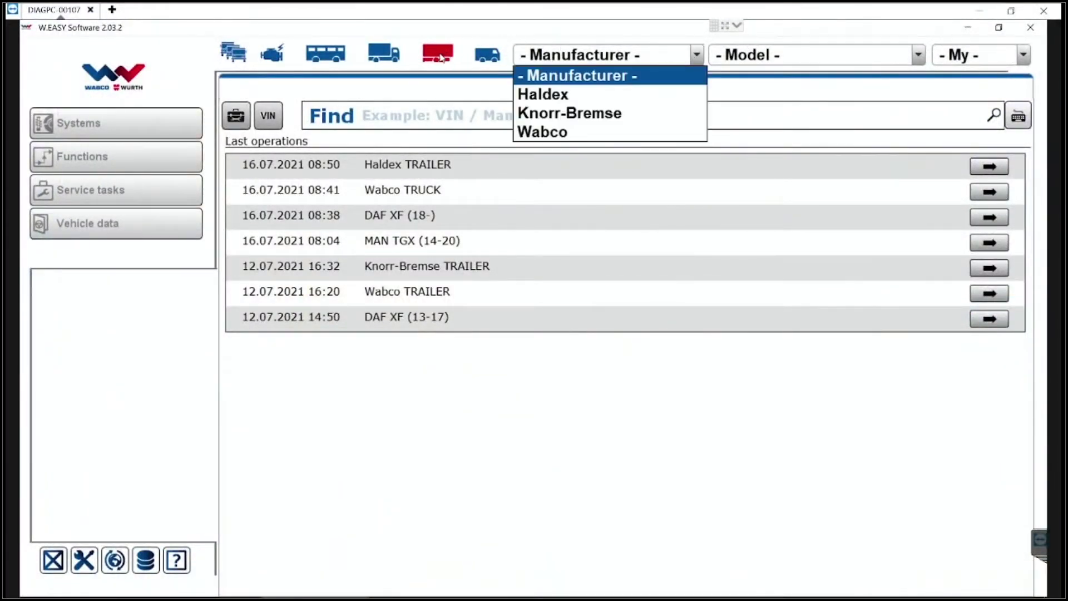
{"action": "left_click", "coordinate": [446, 56]}
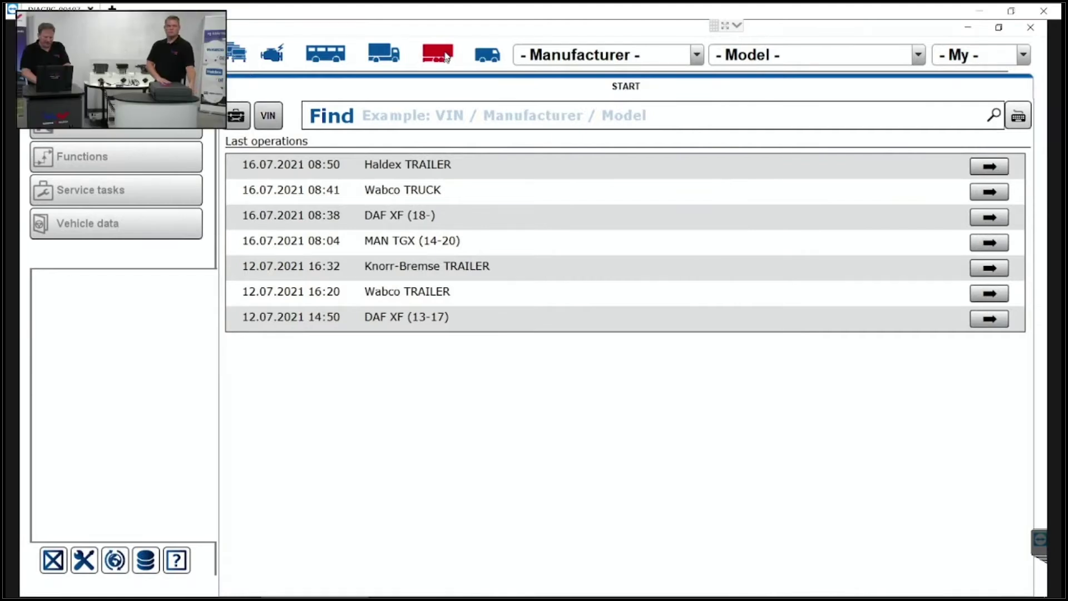
{"action": "left_click", "coordinate": [607, 63]}
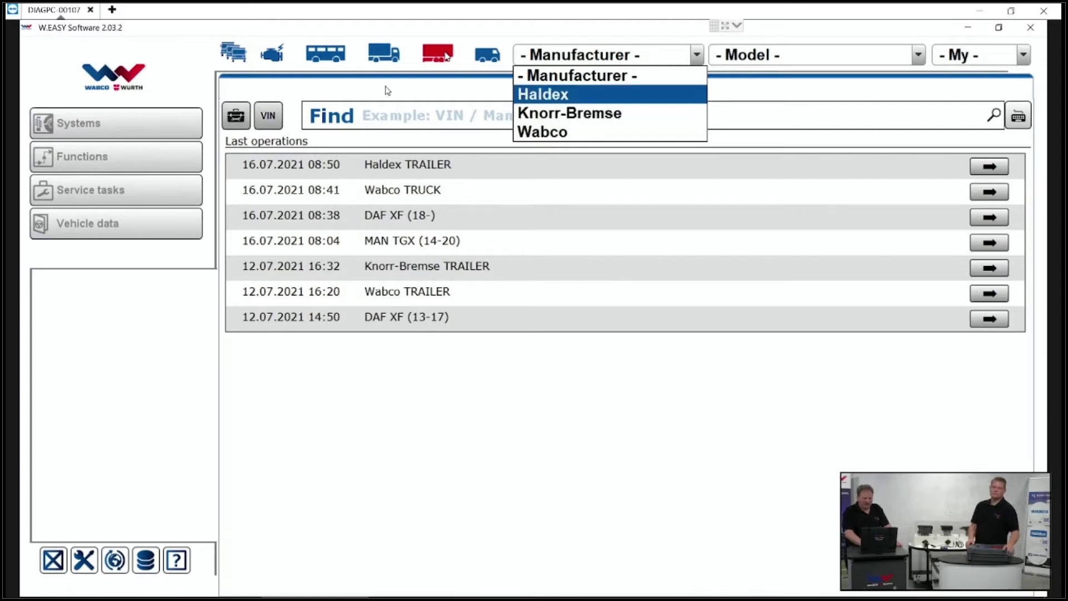
{"action": "left_click", "coordinate": [542, 114]}
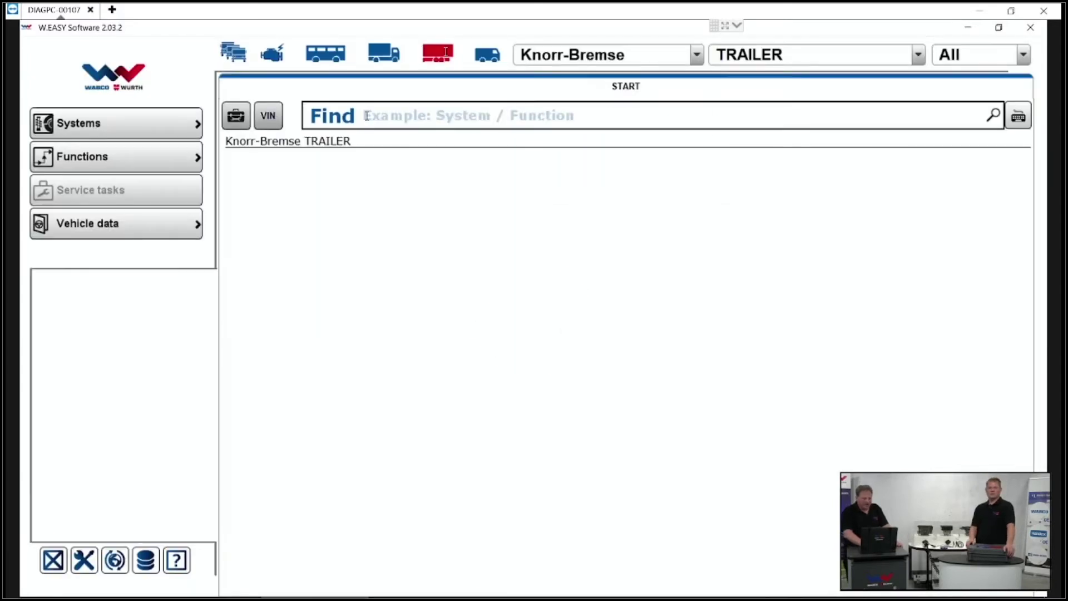
Open the Brakes ECU identification help page and scroll down to the Knorr-bremse TEBS G2 module
{"action": "left_click", "coordinate": [157, 125]}
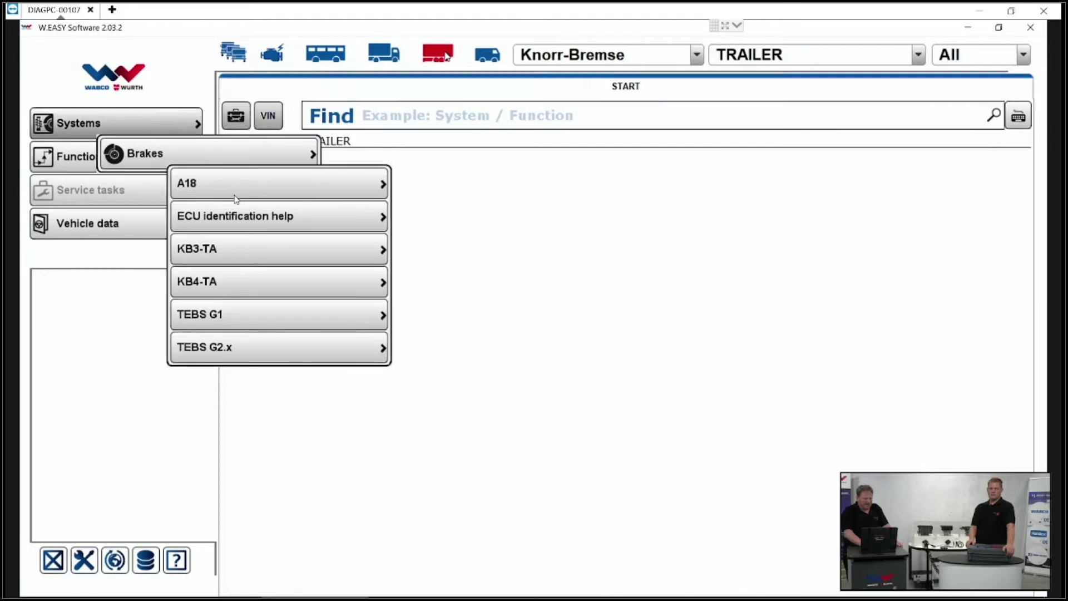
{"action": "left_click", "coordinate": [290, 221]}
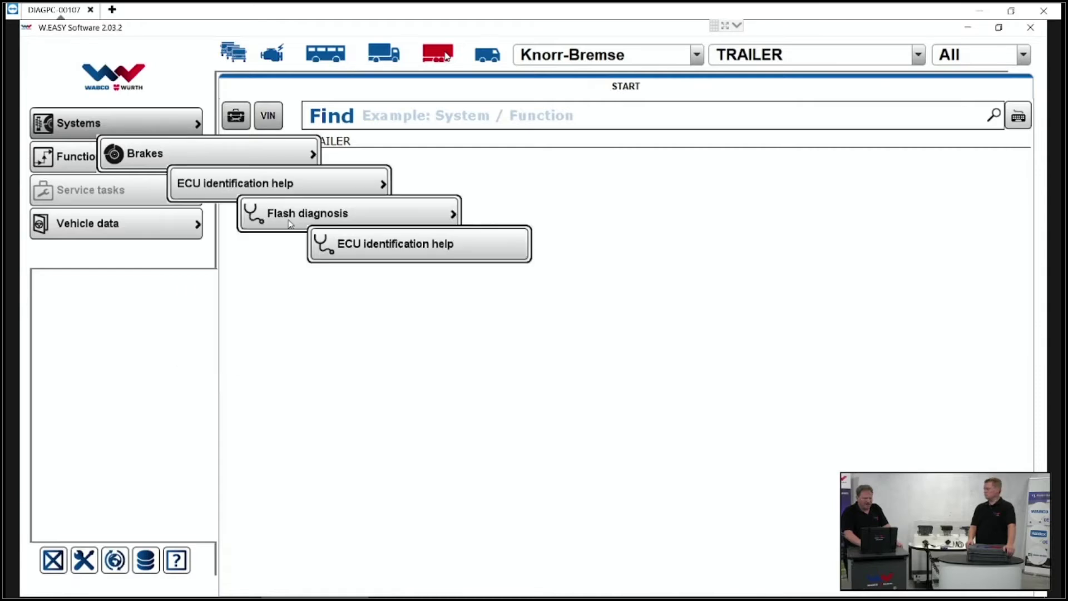
{"action": "left_click", "coordinate": [393, 245]}
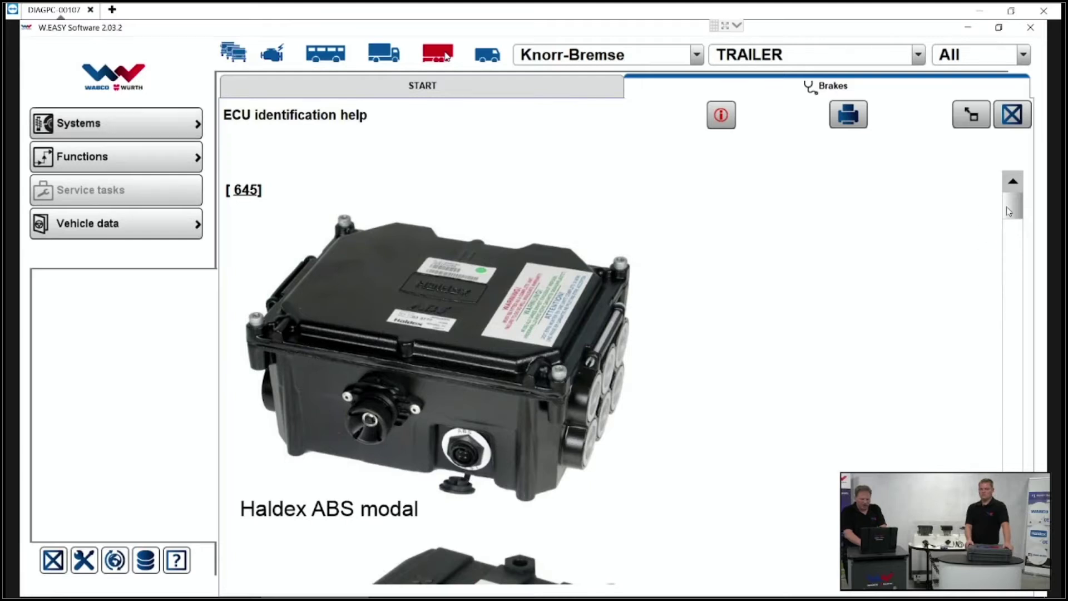
{"action": "left_click_drag", "start_coordinate": [1009, 214], "coordinate": [1008, 272]}
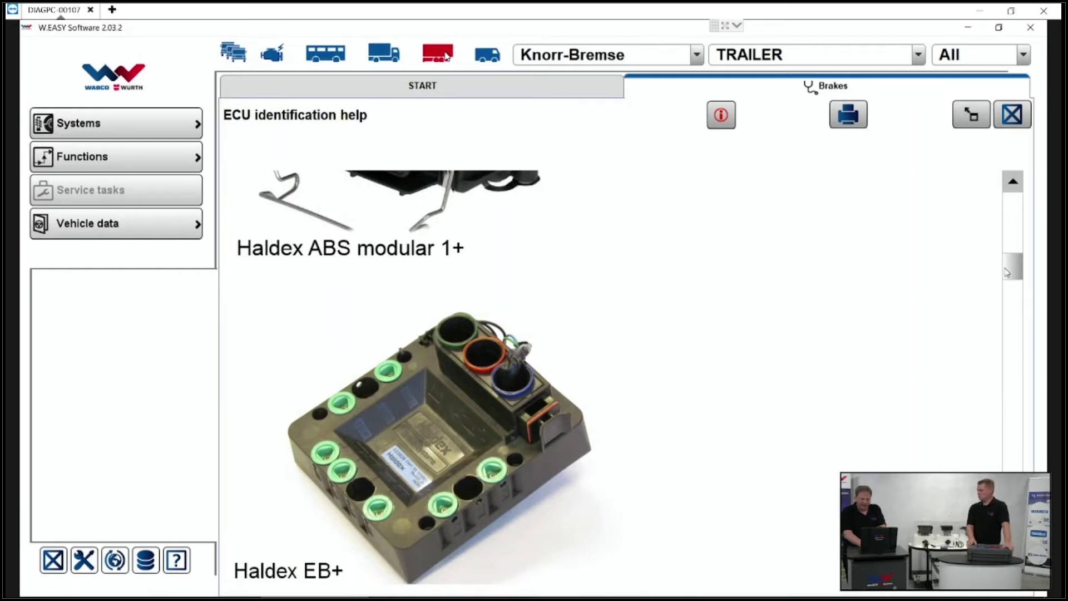
{"action": "left_click_drag", "start_coordinate": [1008, 272], "coordinate": [1025, 413]}
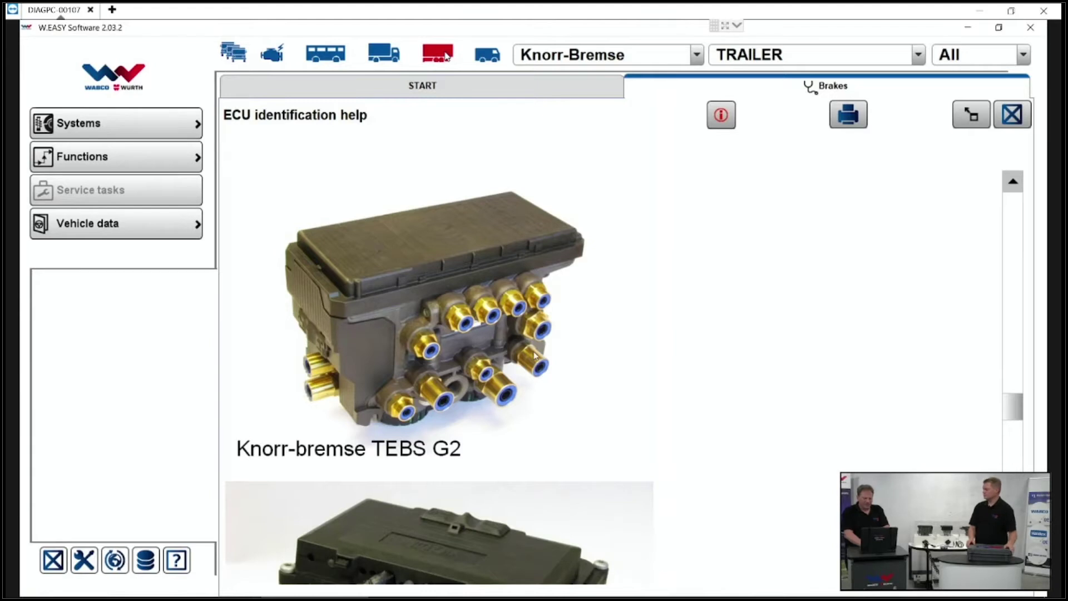
Close the help page and launch the EBS - TEBS G1 & G2 OBD diagnosis under TEBS G2.x
{"action": "left_click", "coordinate": [1012, 117]}
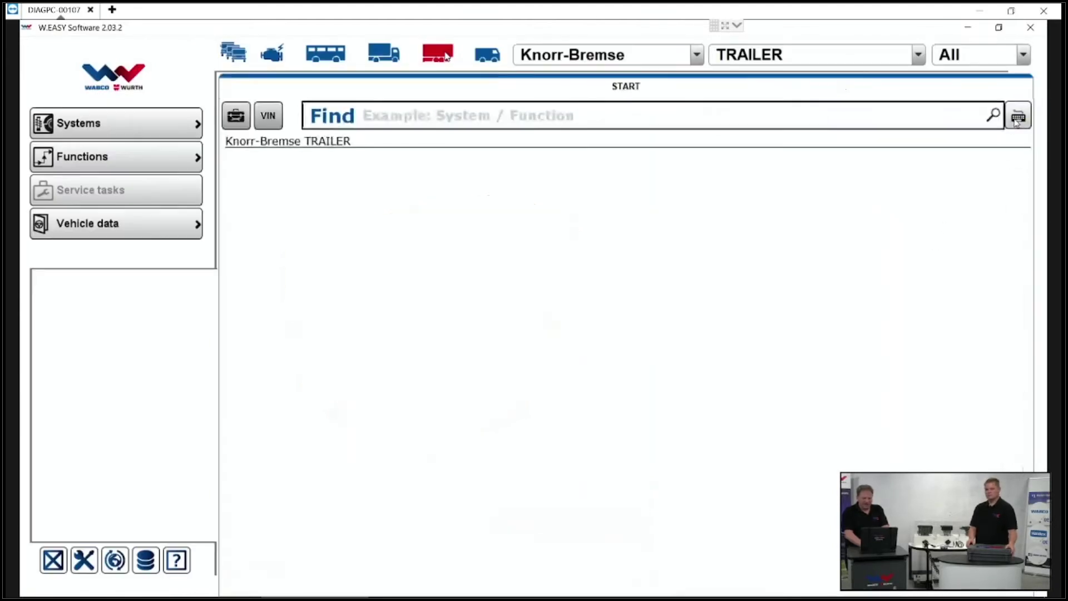
{"action": "left_click", "coordinate": [129, 120]}
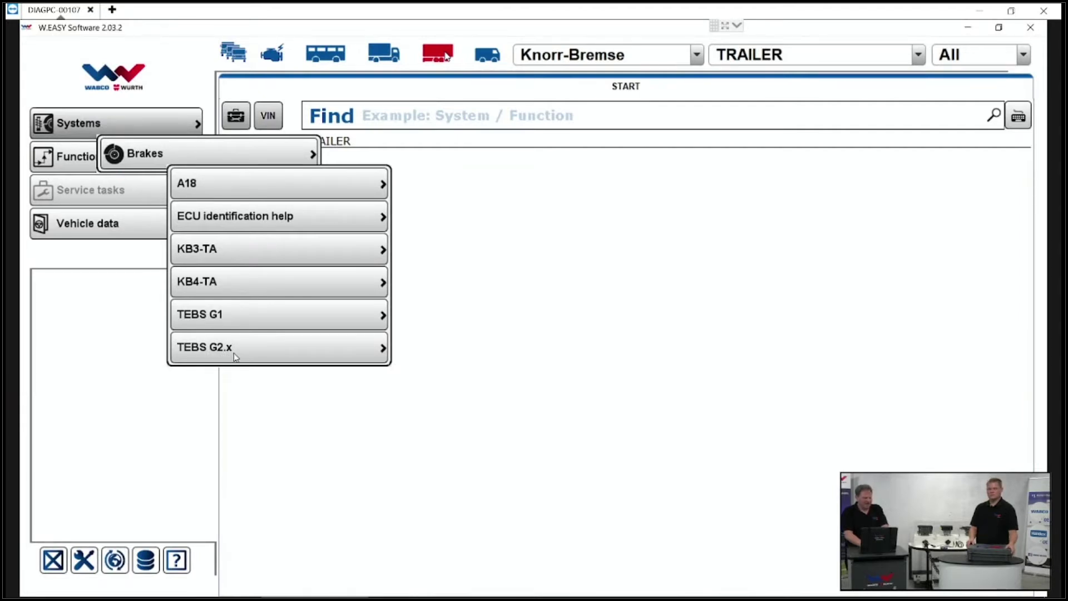
{"action": "left_click", "coordinate": [235, 351]}
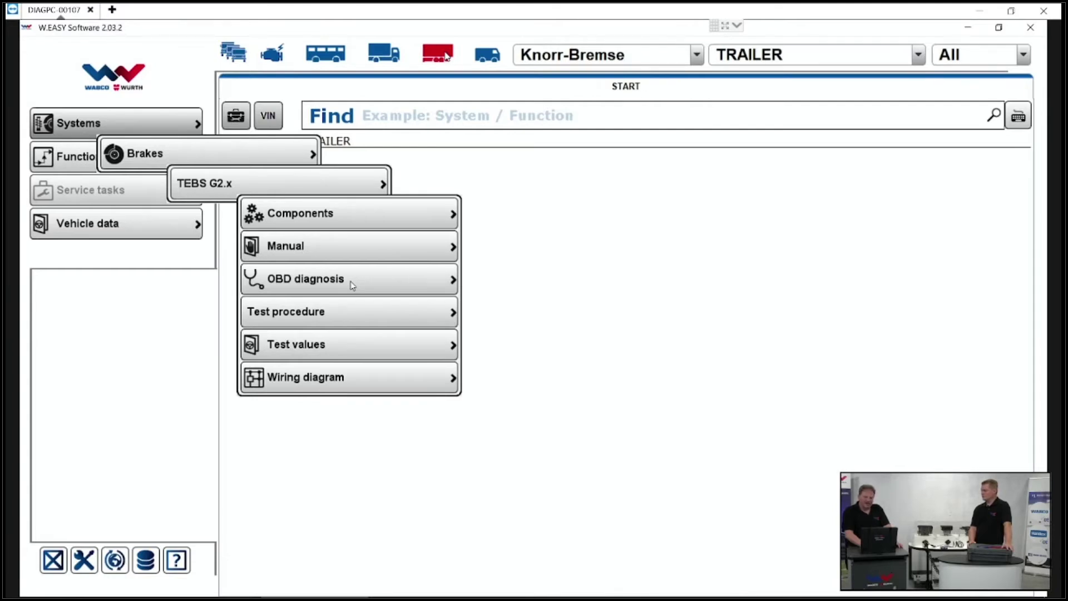
{"action": "left_click", "coordinate": [353, 283]}
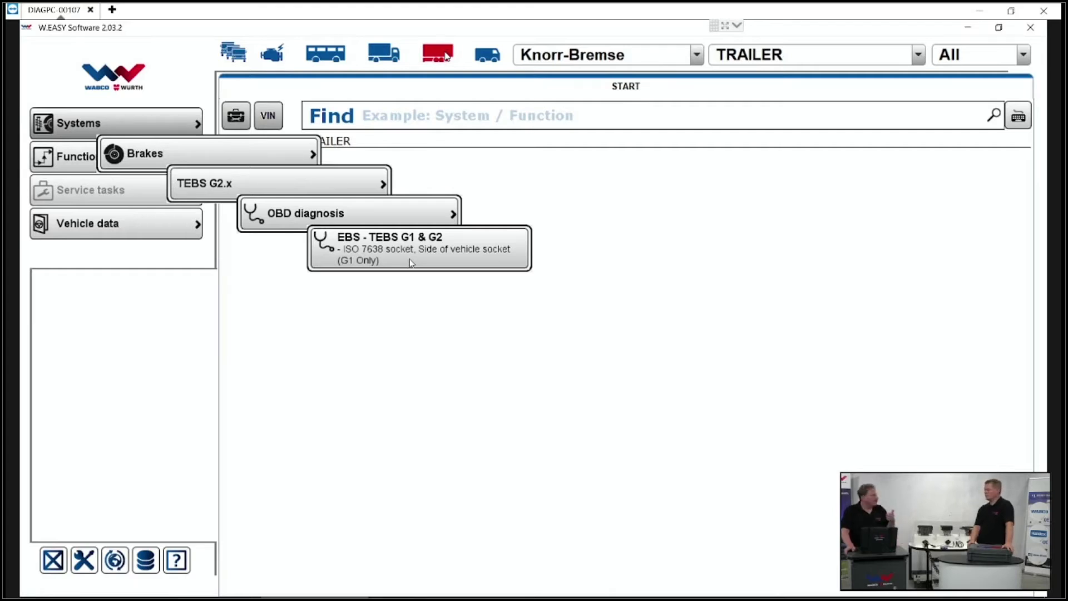
{"action": "left_click", "coordinate": [411, 262]}
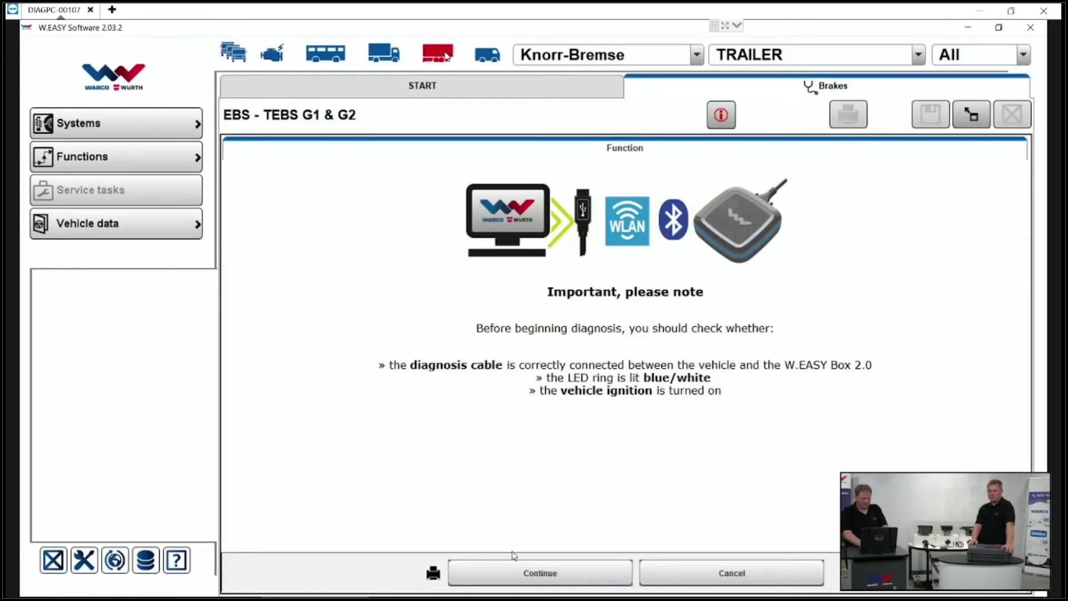
Continue past the connection pre-check notice so the diagnosis connects at 25.83 V
{"action": "left_click", "coordinate": [513, 573]}
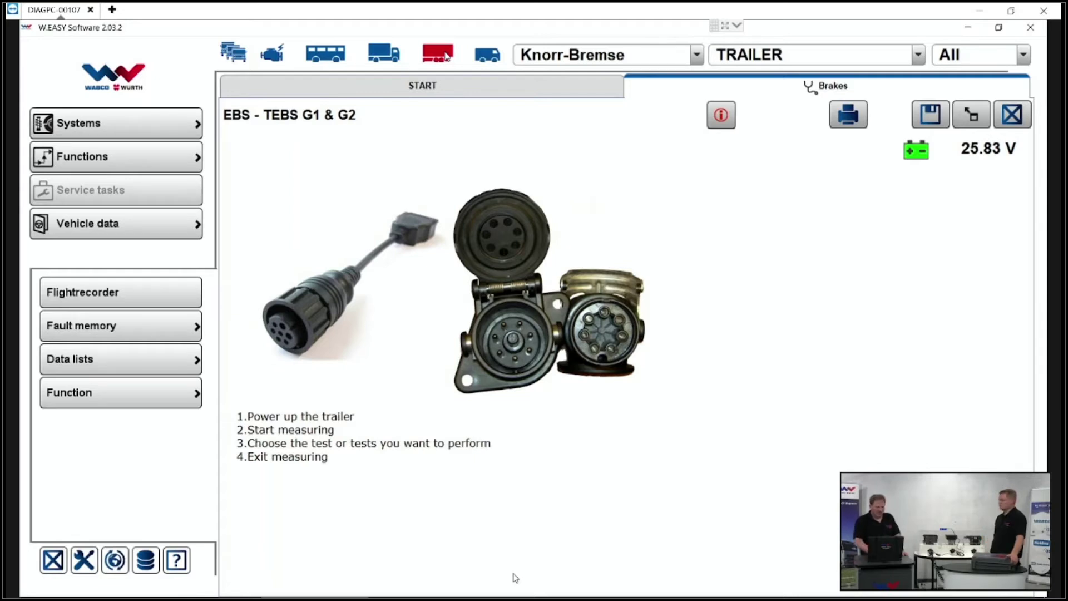
Read the fault memory, listing seven codes including wheel speed sensors S-C and S-D
{"action": "left_click", "coordinate": [135, 330]}
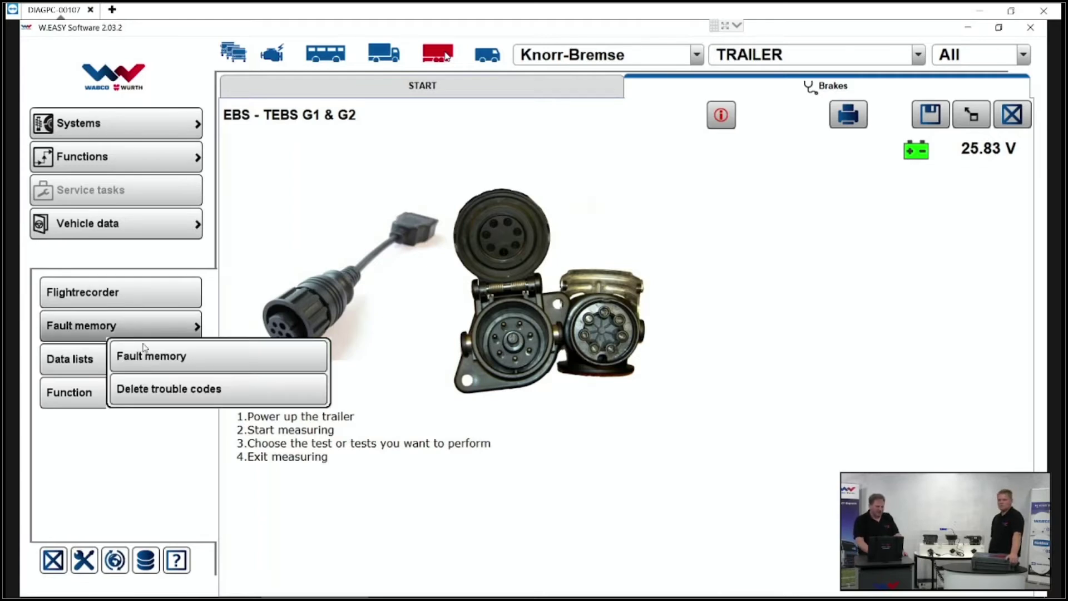
{"action": "left_click", "coordinate": [149, 352]}
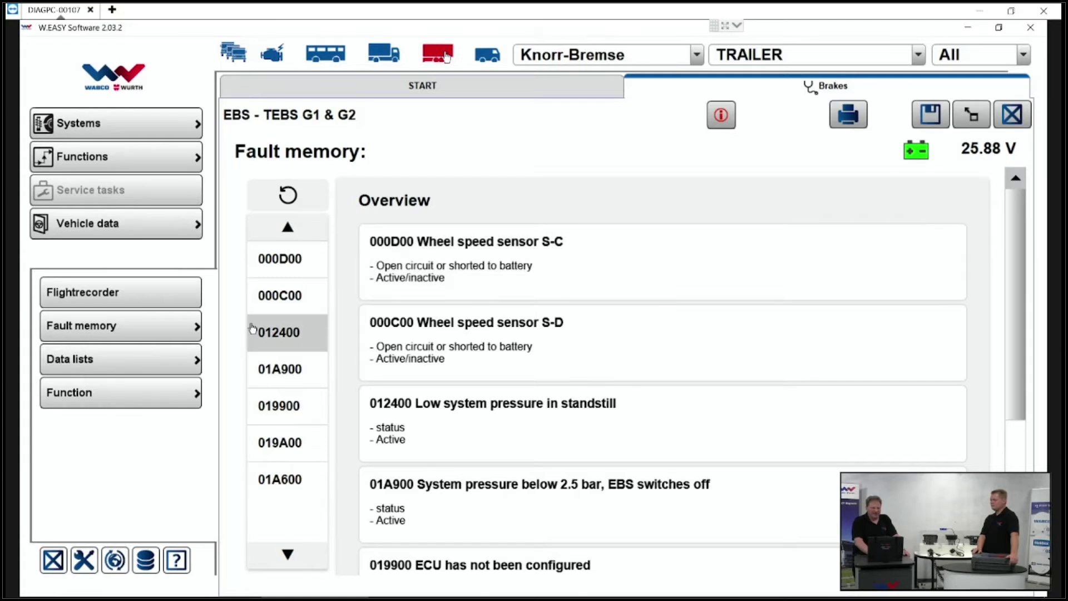
Open Datalists (selection) to pick individual TEBS values
{"action": "left_click", "coordinate": [146, 359]}
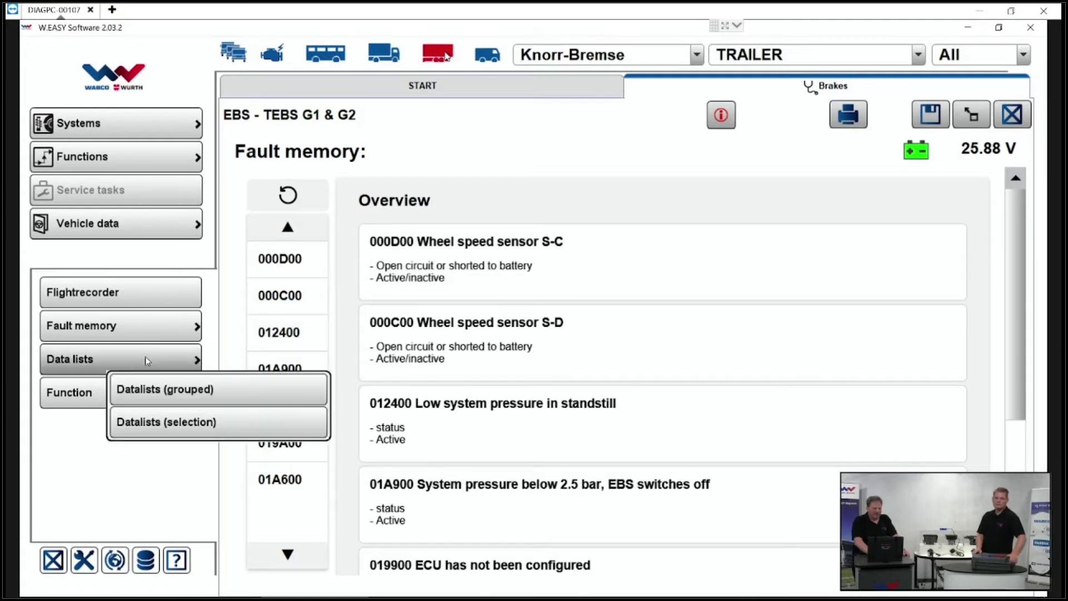
{"action": "left_click", "coordinate": [166, 426]}
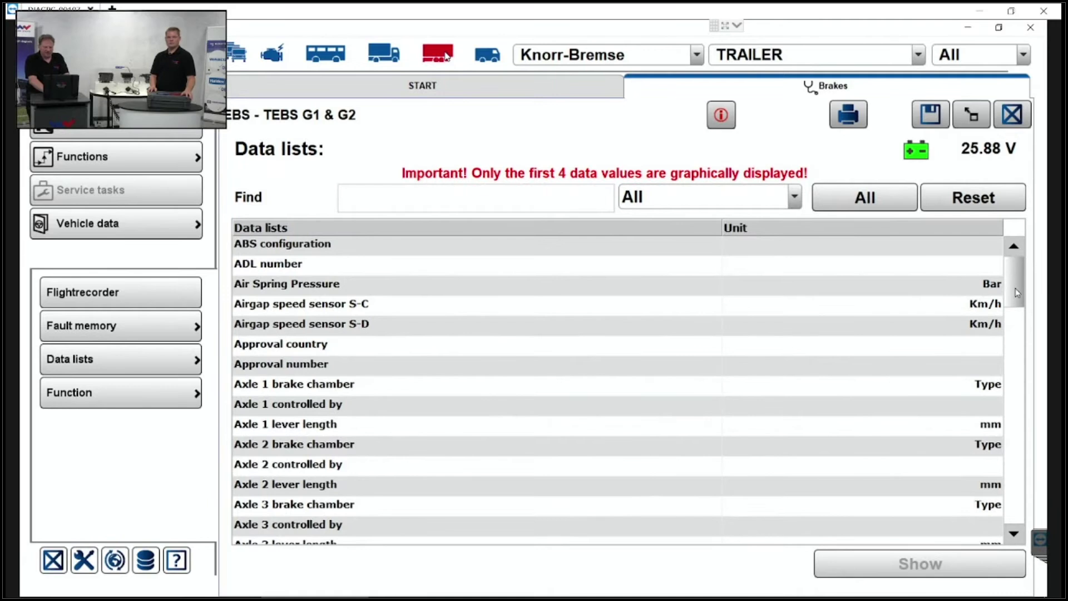
Scroll the data list and select Bogie load, loaded
{"action": "left_click_drag", "start_coordinate": [1016, 289], "coordinate": [1022, 332]}
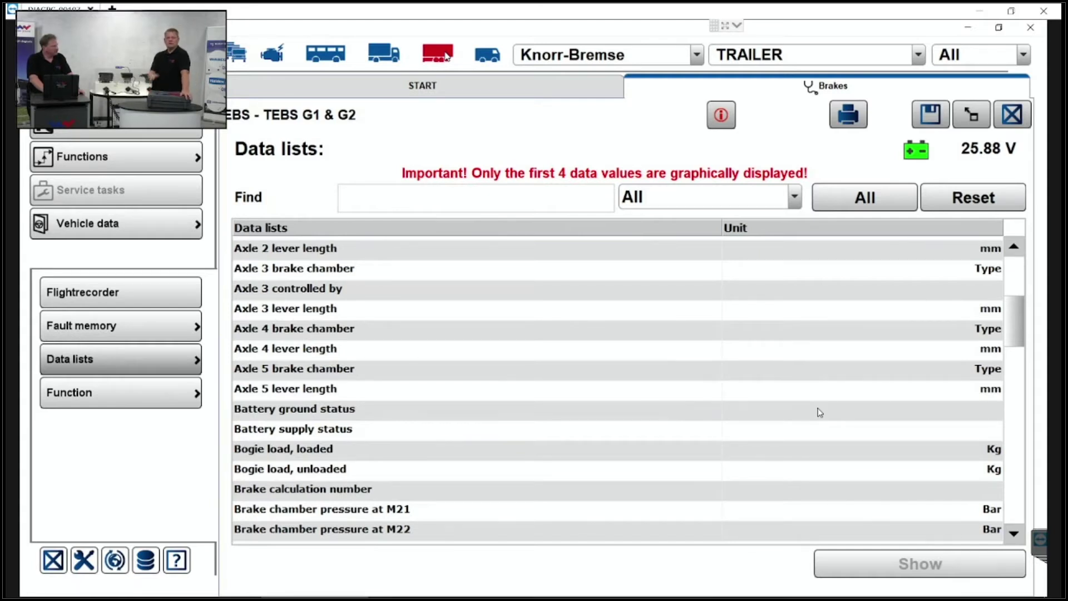
{"action": "left_click", "coordinate": [740, 455]}
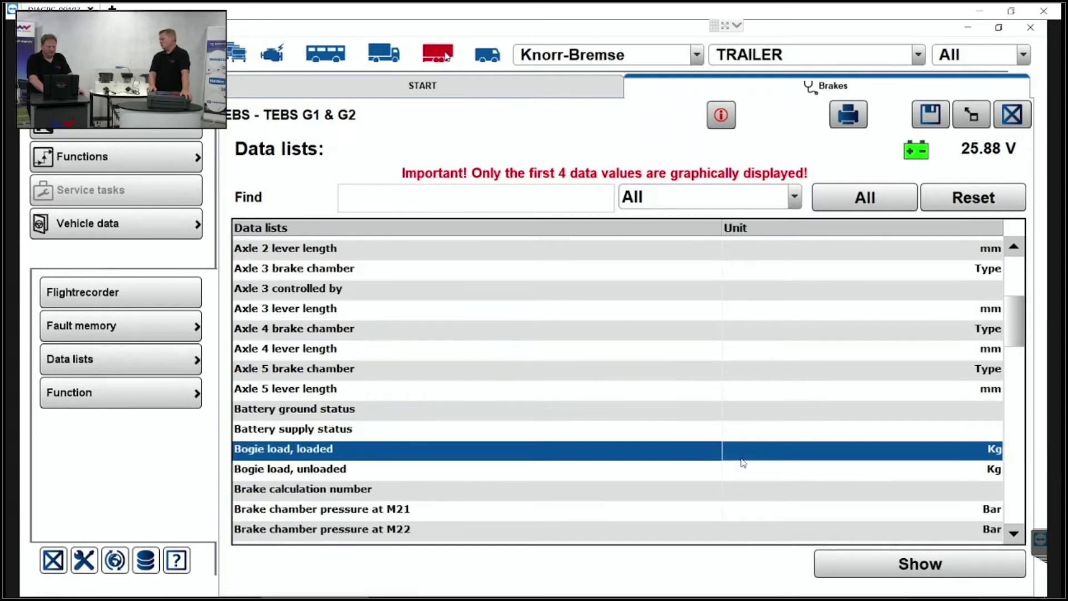
Add Bogie load, unloaded and Brake calculation number, then show their current values
{"action": "left_click", "coordinate": [736, 463]}
{"action": "left_click", "coordinate": [736, 486]}
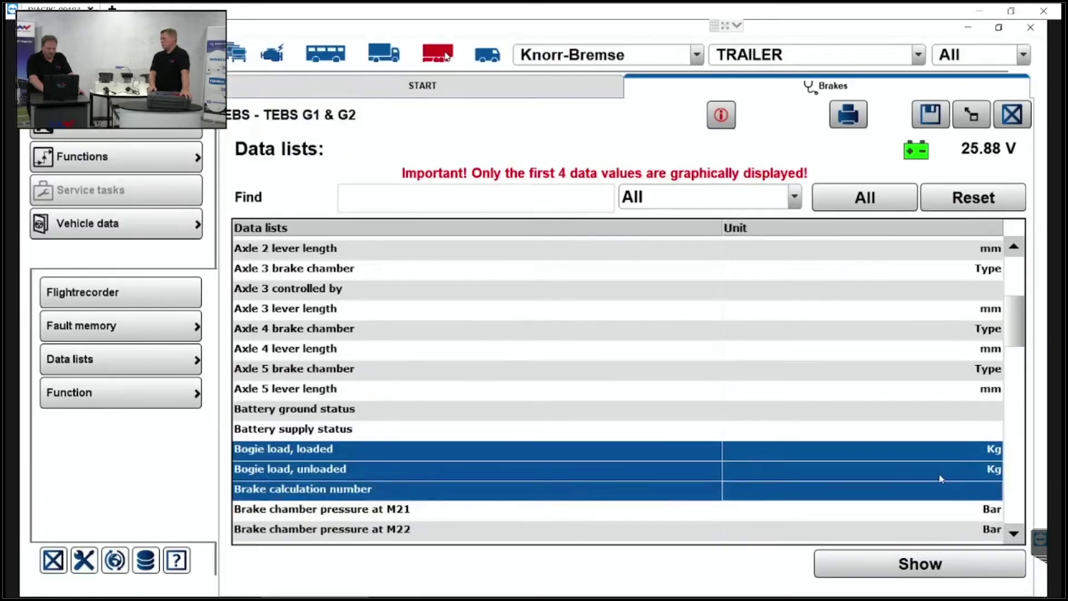
{"action": "left_click", "coordinate": [940, 572]}
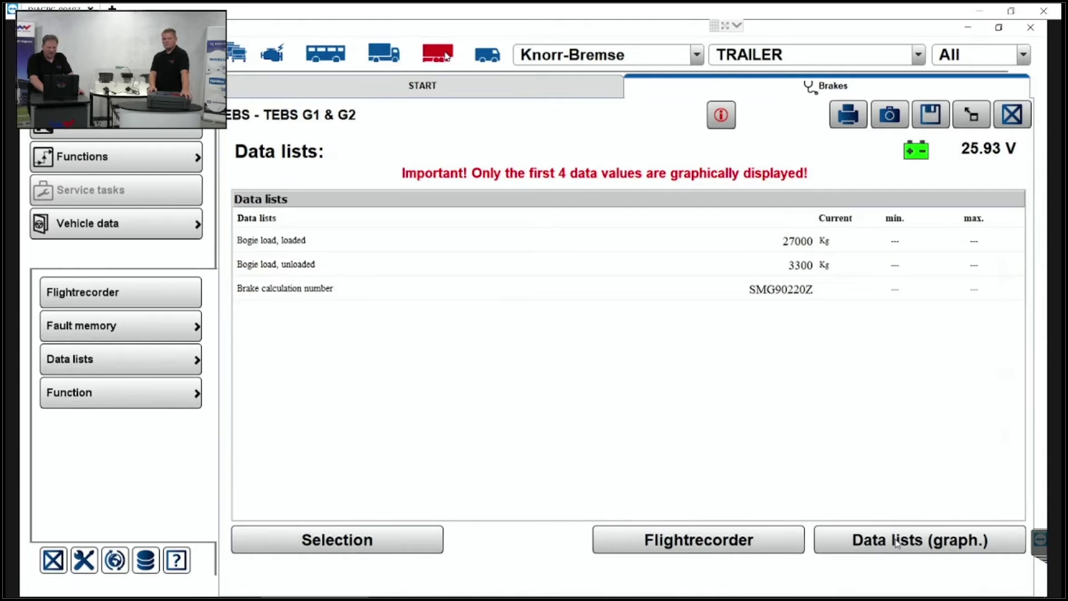
Switch to Data lists (graph.), showing bogie load 27000 kg loaded and 3300 kg unloaded
{"action": "left_click", "coordinate": [896, 543]}
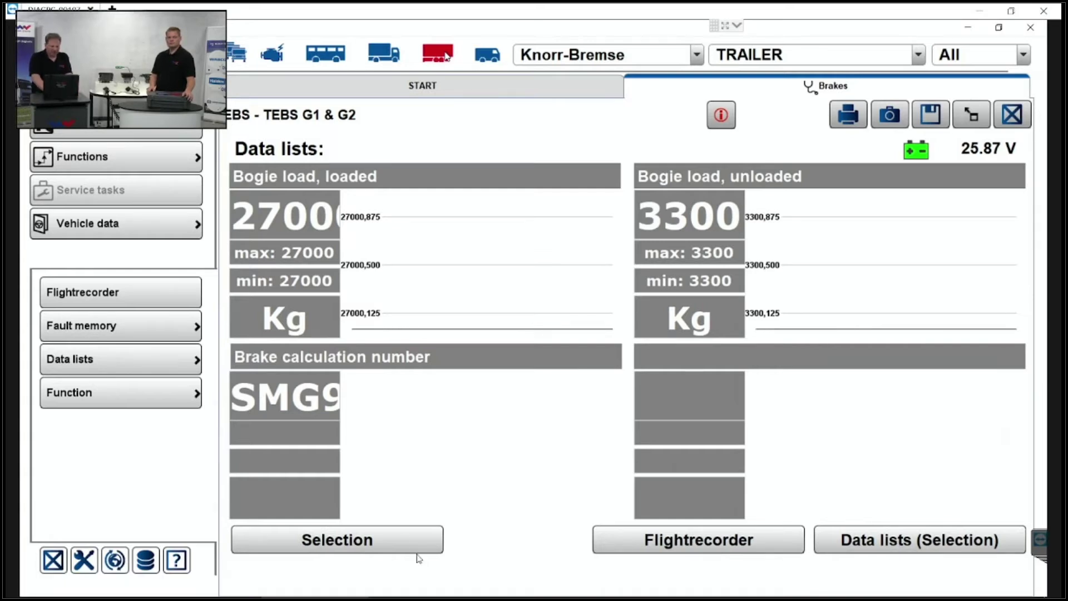
Return to the data list selection and list the Activation, Calibration and Self-test functions
{"action": "left_click", "coordinate": [402, 539]}
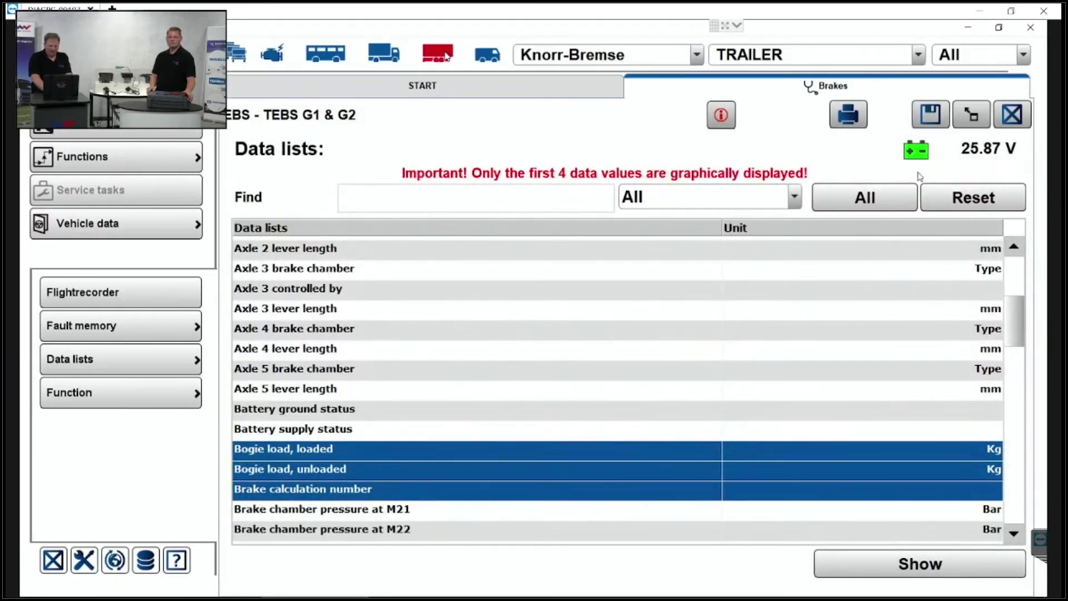
{"action": "left_click", "coordinate": [128, 403]}
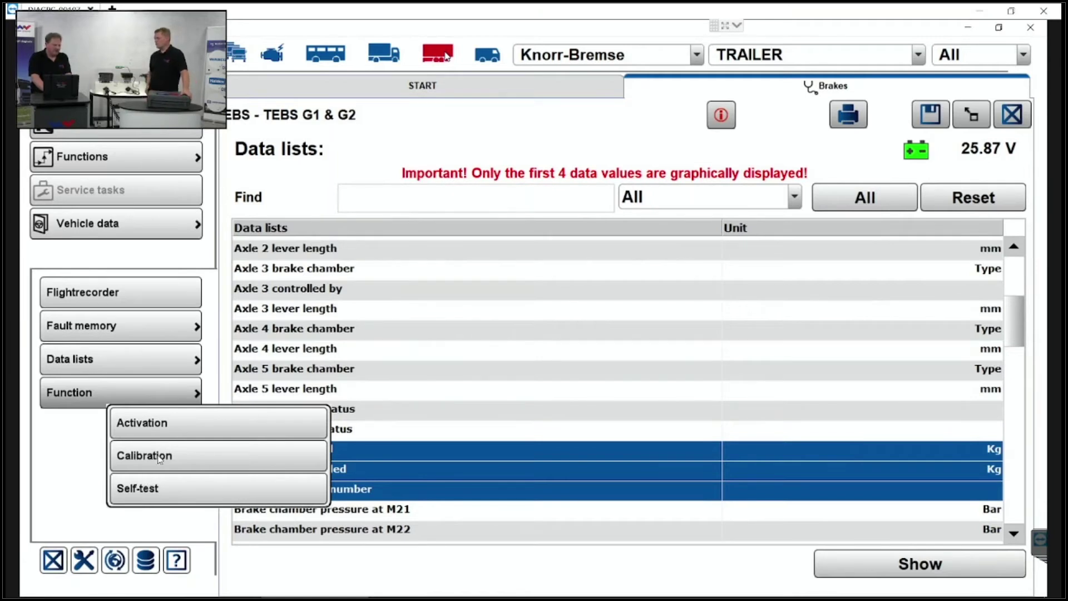
Open the TEBS Calibration page with ECU data read/write, air gap reset and RSP configuration
{"action": "left_click", "coordinate": [186, 463]}
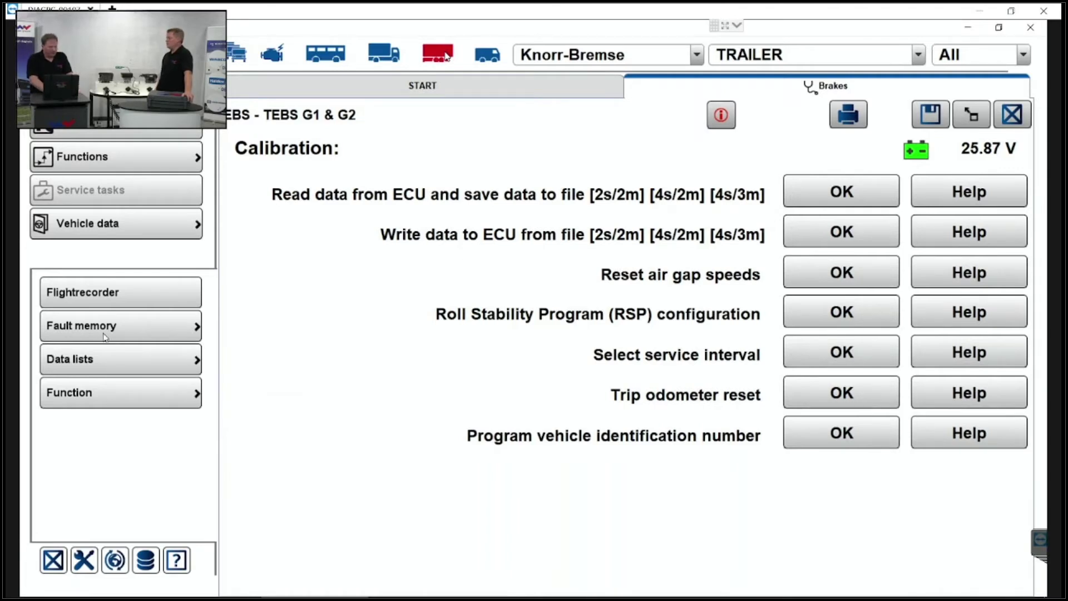
Start the TEBS Self-test and advance to the Service & Trip counter and ECU information page
{"action": "left_click", "coordinate": [124, 393]}
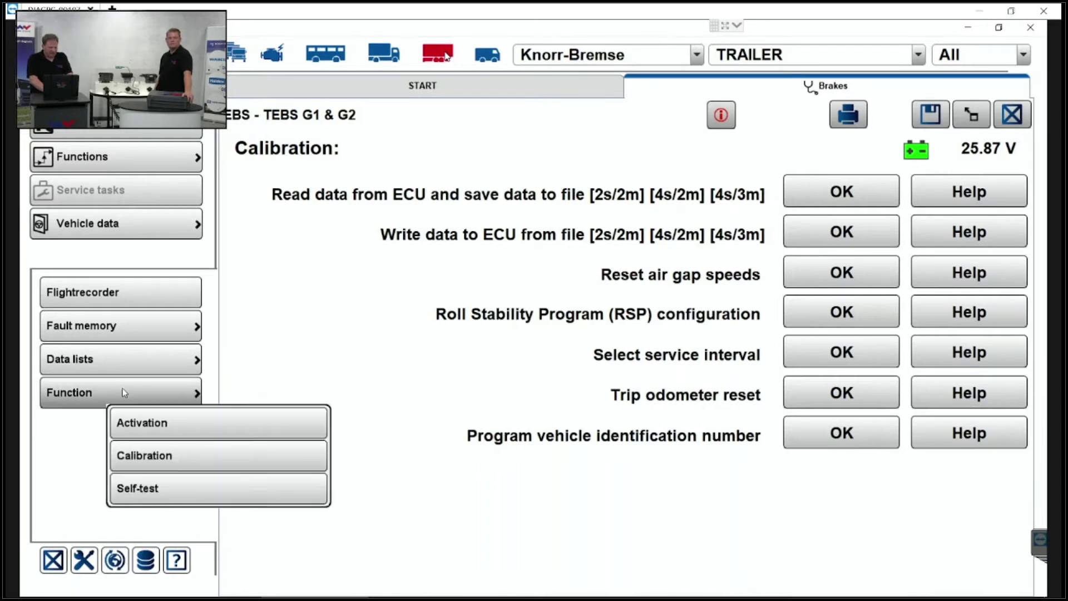
{"action": "left_click", "coordinate": [174, 491]}
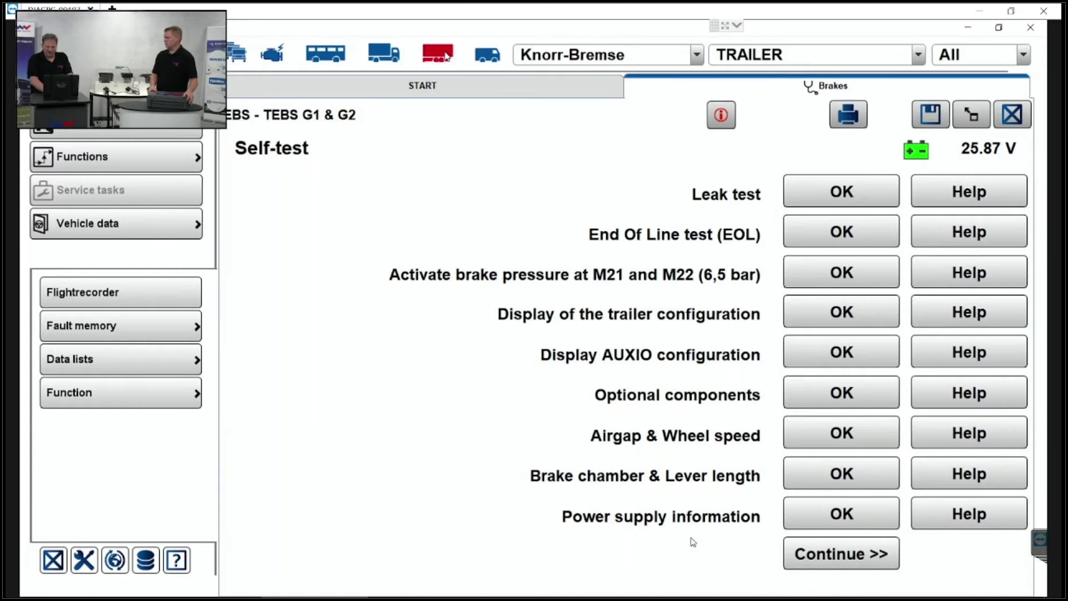
{"action": "left_click", "coordinate": [810, 565]}
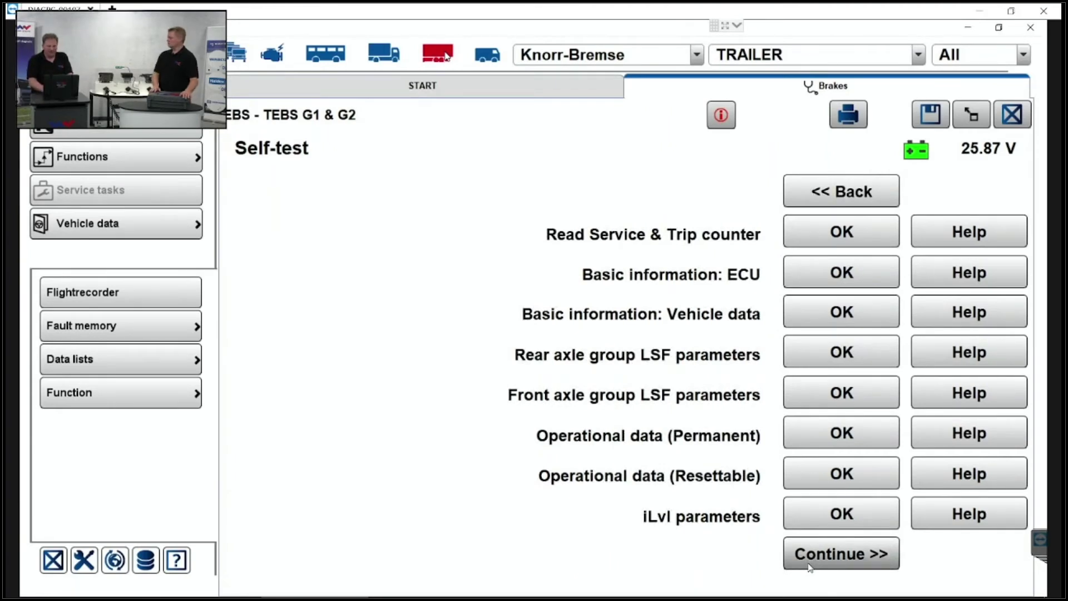
Advance the TEBS self-test to the Electrical AUXIO check showing 25.87 V supply
{"action": "left_click", "coordinate": [808, 563]}
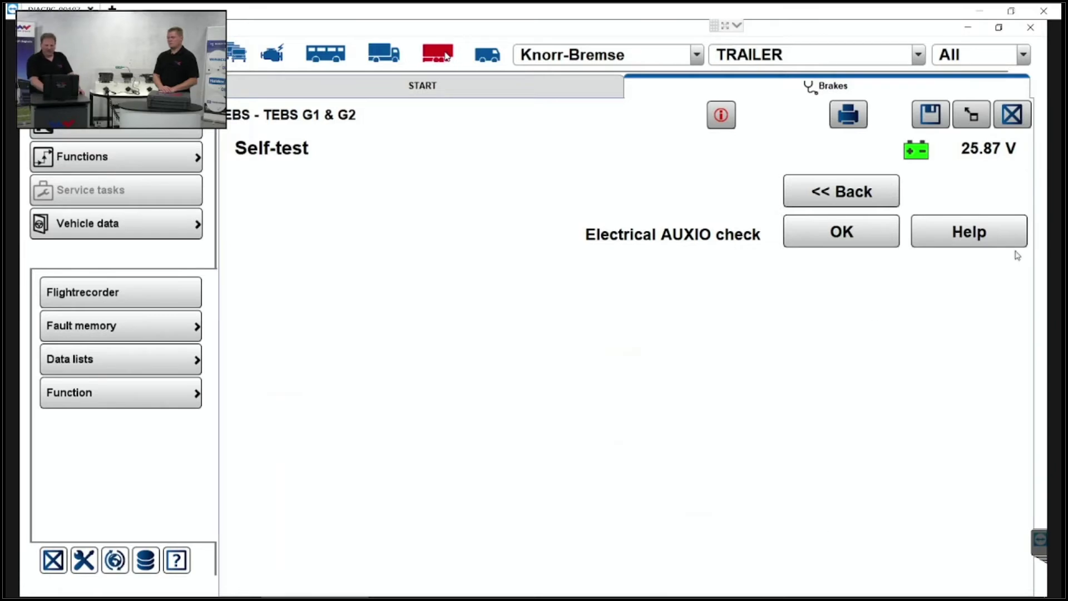
{"action": "left_click", "coordinate": [997, 234]}
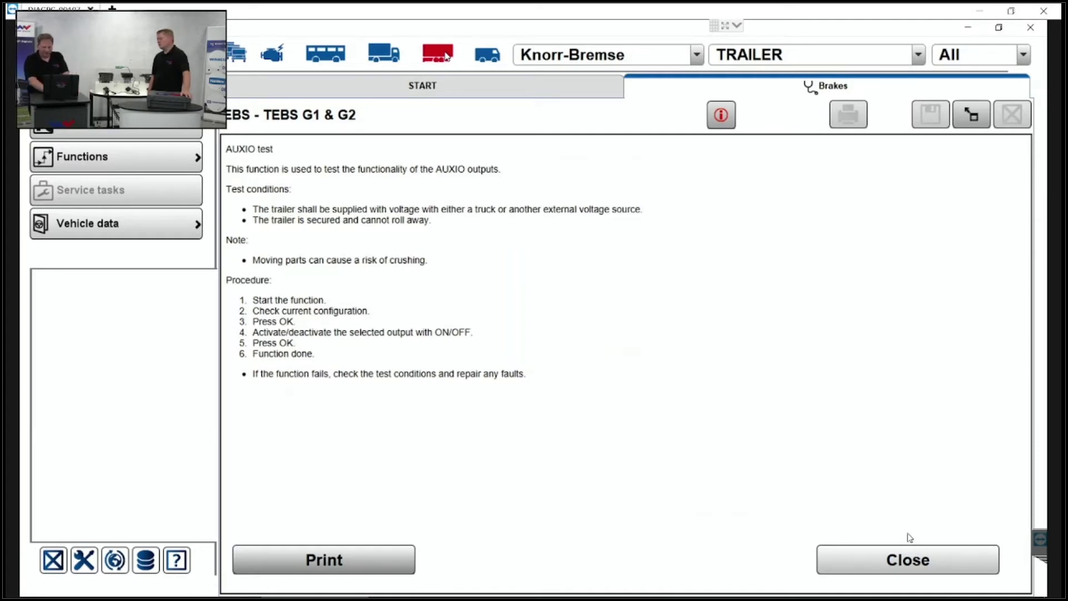
Close the AUXIO test help and exit the Knorr-Bremse TEBS diagnosis session
{"action": "left_click", "coordinate": [892, 561]}
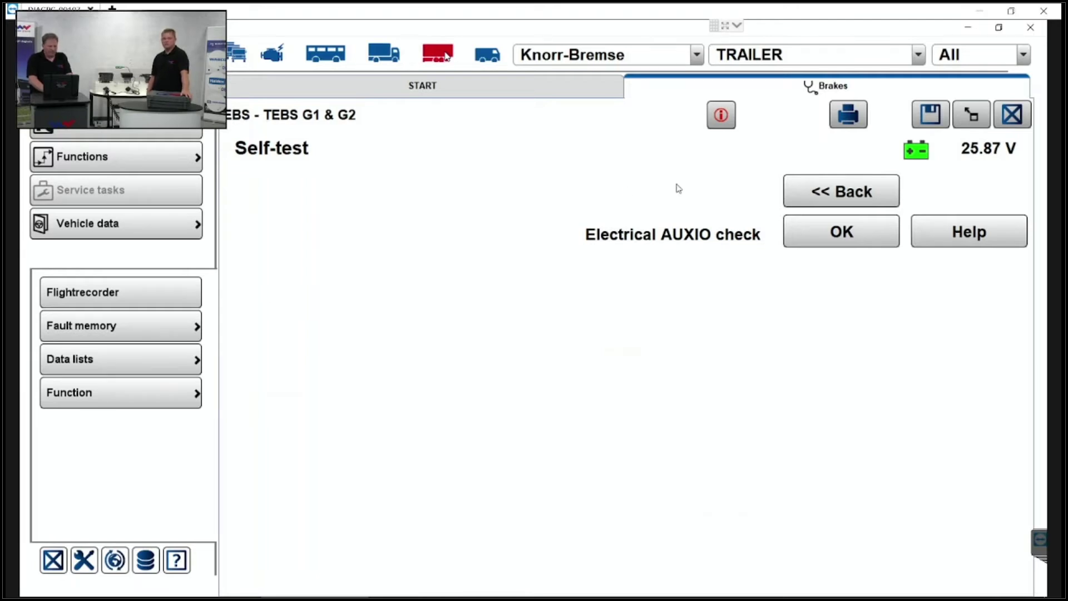
{"action": "left_click", "coordinate": [1013, 116]}
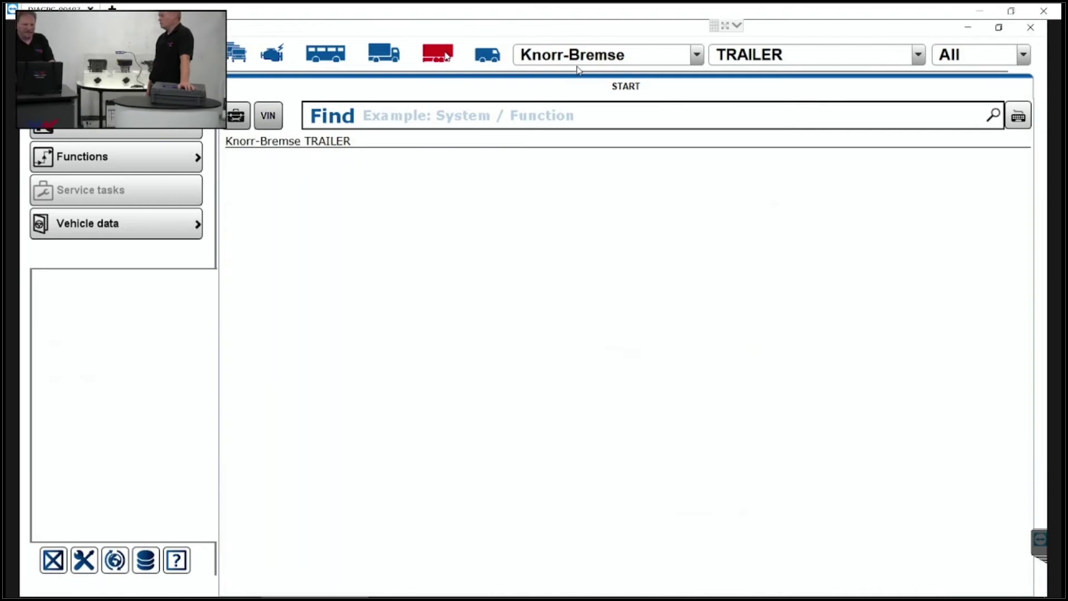
Switch the manufacturer to Haldex and launch Haldex Diag+ under Brakes > EBS > OBD diagnosis
{"action": "left_click", "coordinate": [593, 63]}
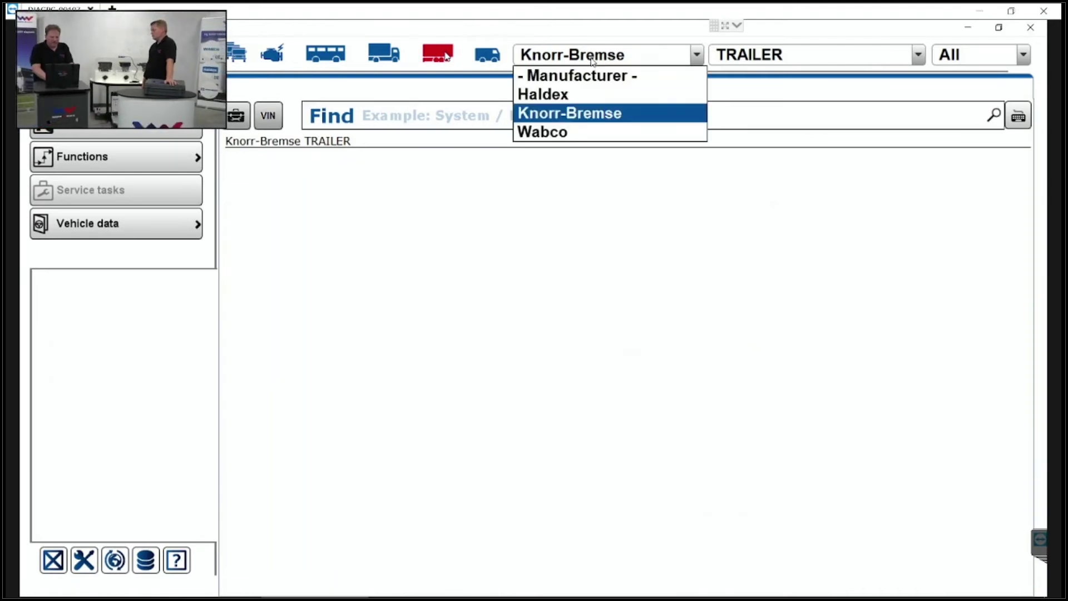
{"action": "left_click", "coordinate": [568, 94]}
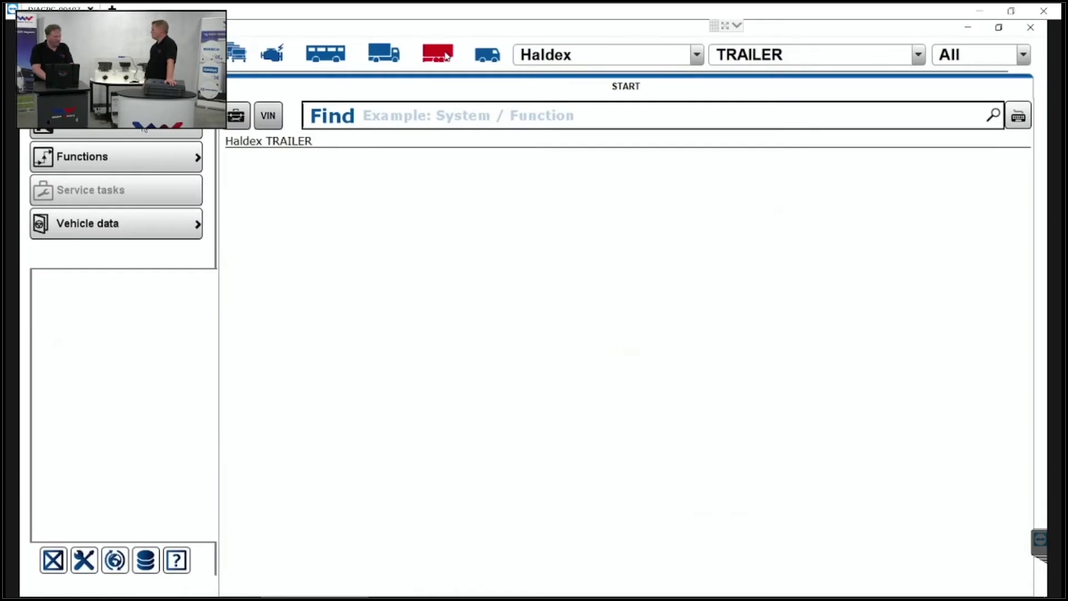
{"action": "left_click", "coordinate": [116, 157]}
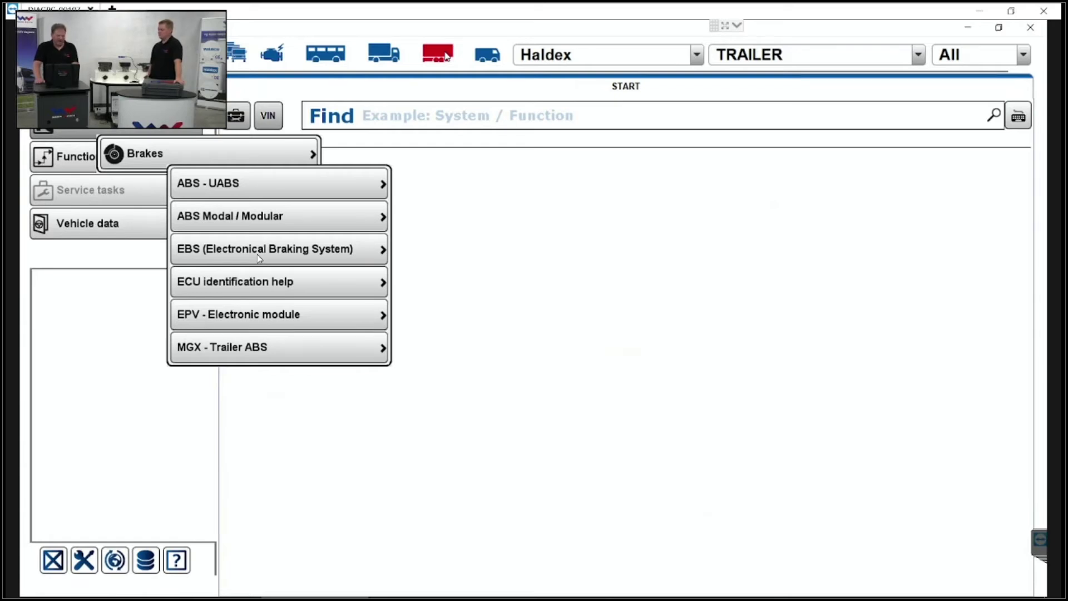
{"action": "left_click", "coordinate": [254, 256]}
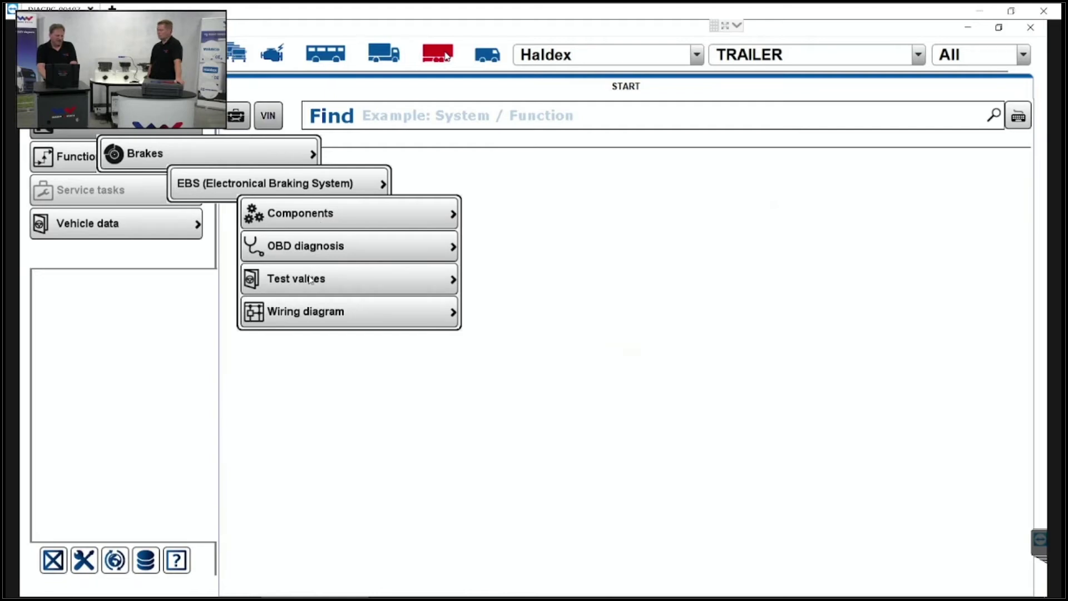
{"action": "left_click", "coordinate": [335, 246]}
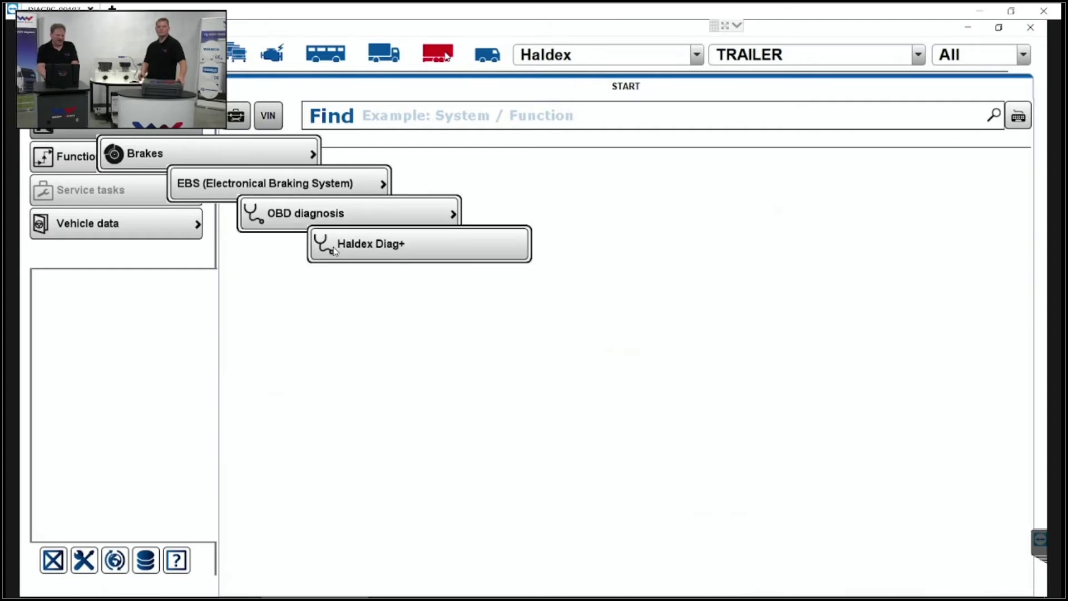
{"action": "left_click", "coordinate": [425, 251]}
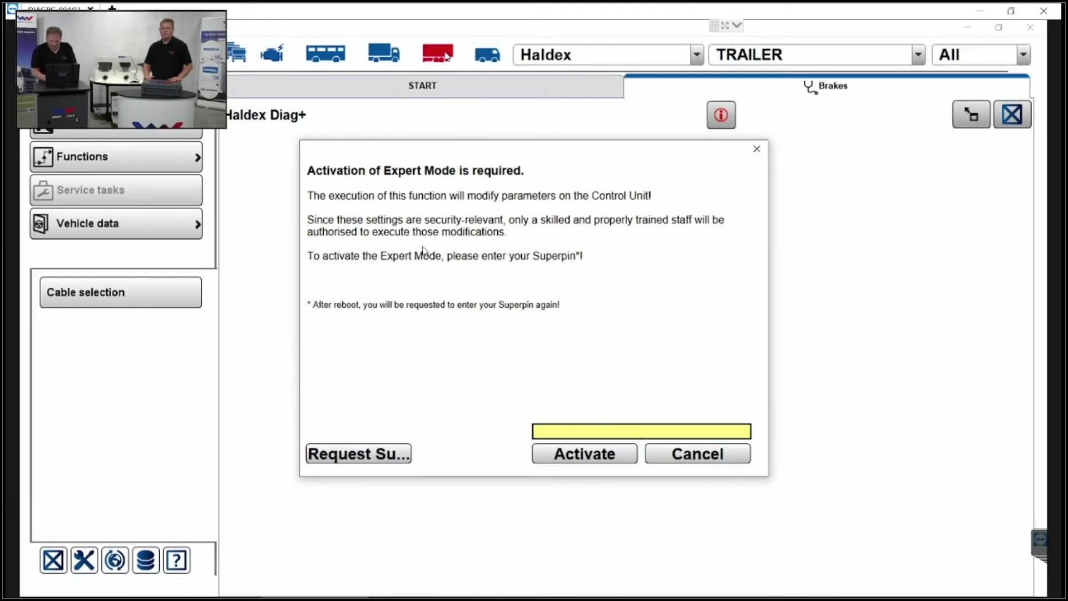
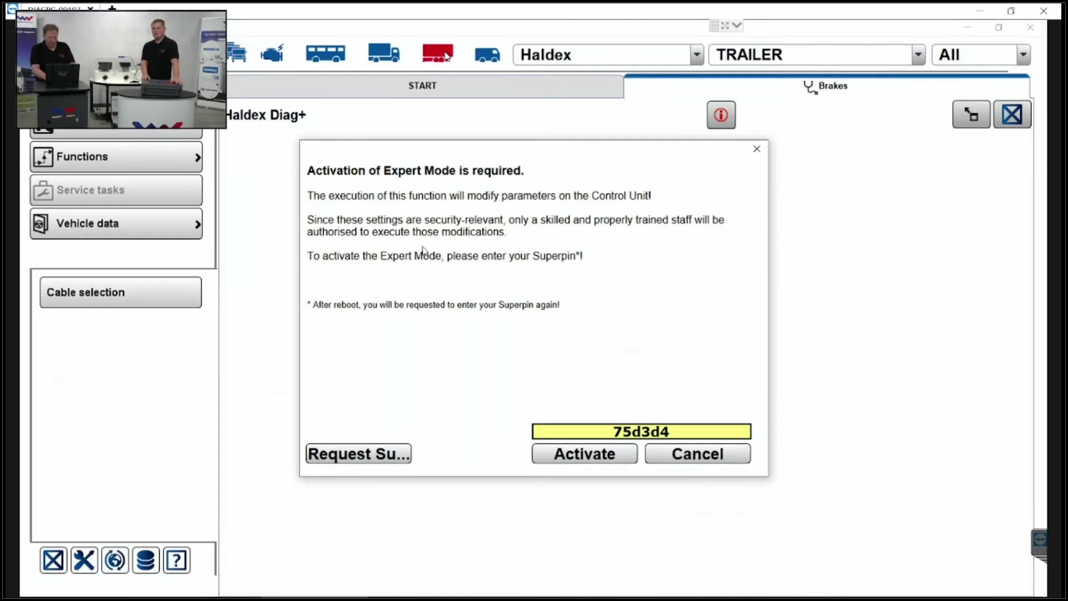
Enter the Superpin to activate Expert Mode and accept the WARNUNG parameter-change warning
{"action": "left_click", "coordinate": [576, 454]}
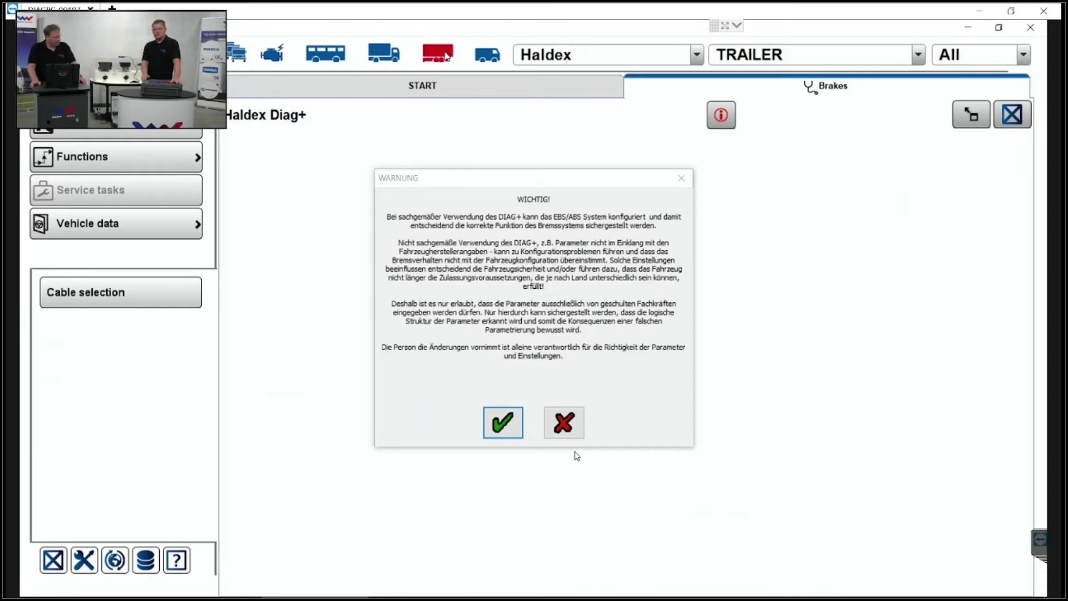
{"action": "left_click", "coordinate": [503, 426]}
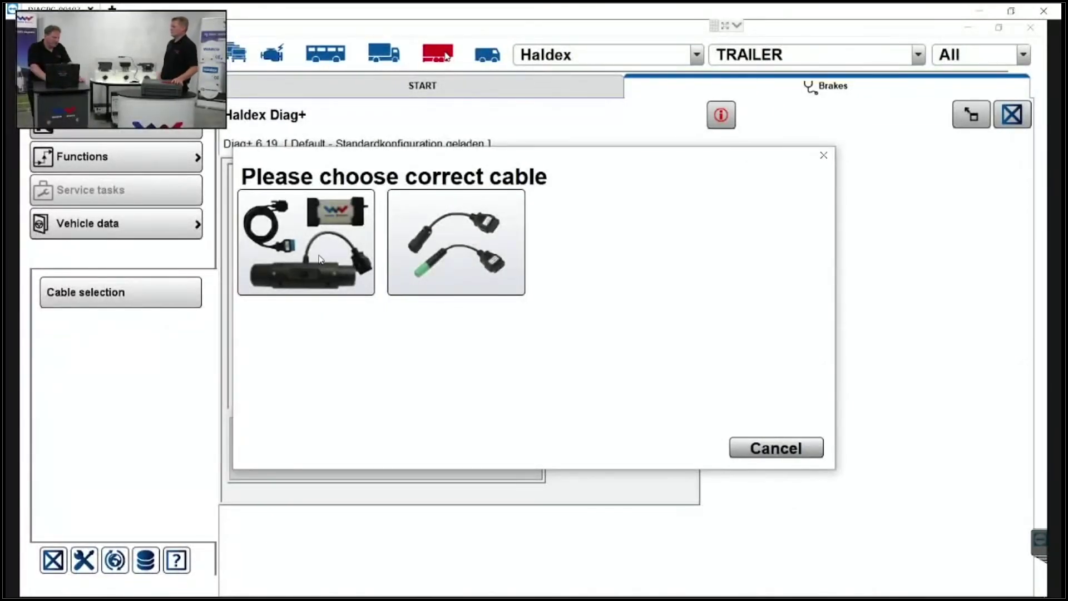
Connect through the first cable to reach trailer ECU E681 GEN #3 at 25.8 V
{"action": "left_click", "coordinate": [320, 258]}
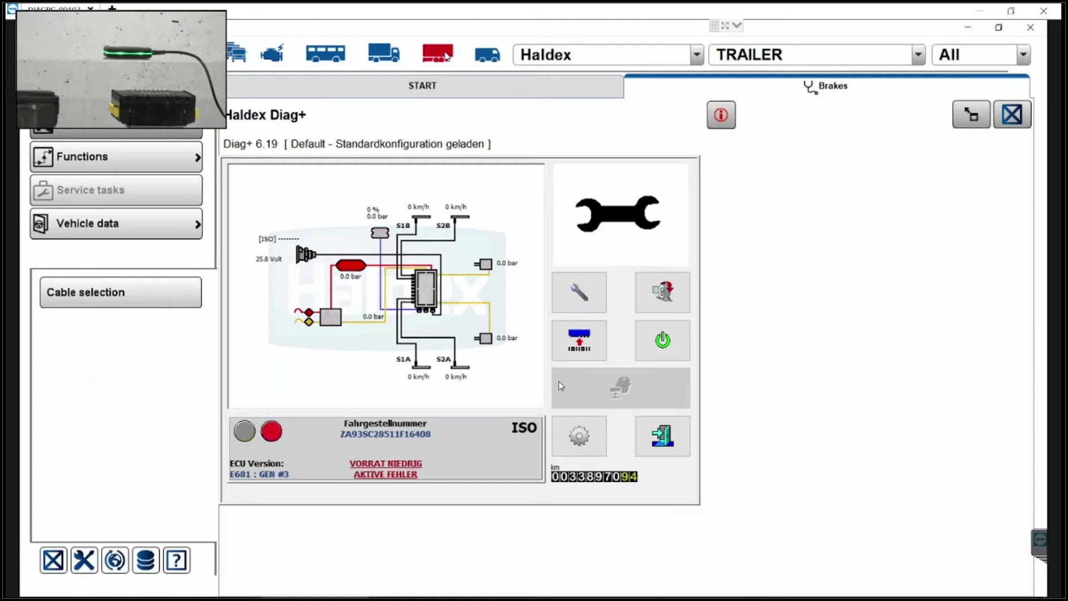
Set the Haldex Diag+ language to English on the Sprachauswahl options tab
{"action": "left_click", "coordinate": [582, 439]}
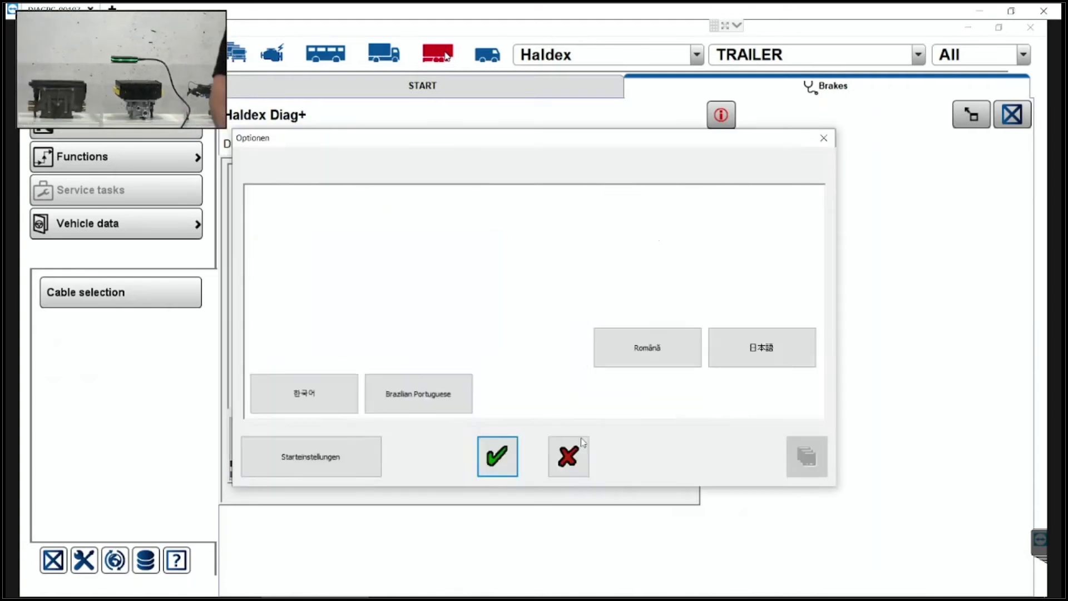
{"action": "left_click", "coordinate": [338, 218]}
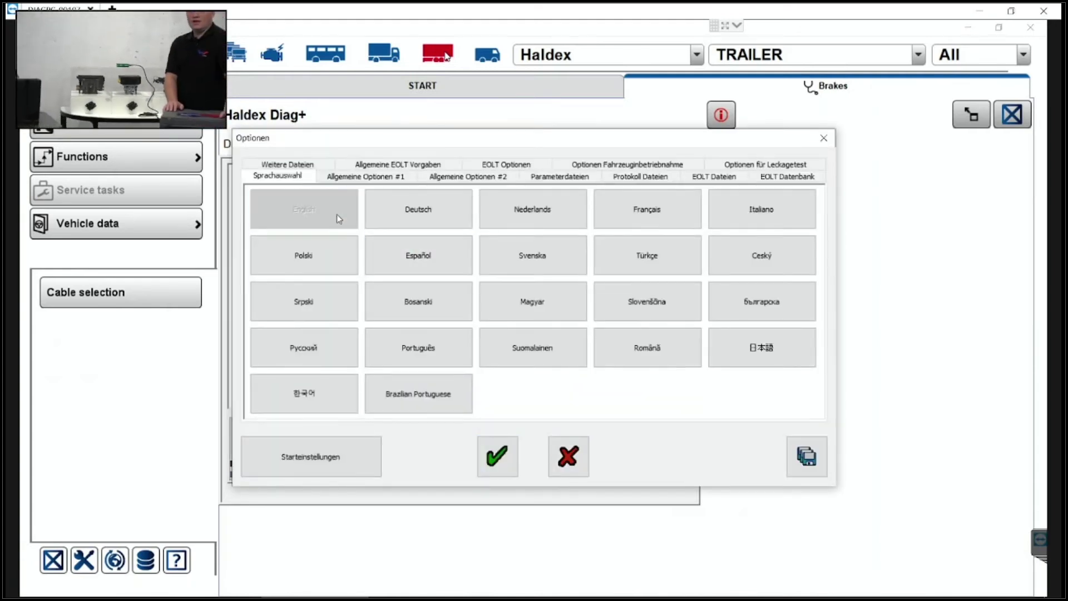
{"action": "left_click", "coordinate": [508, 455]}
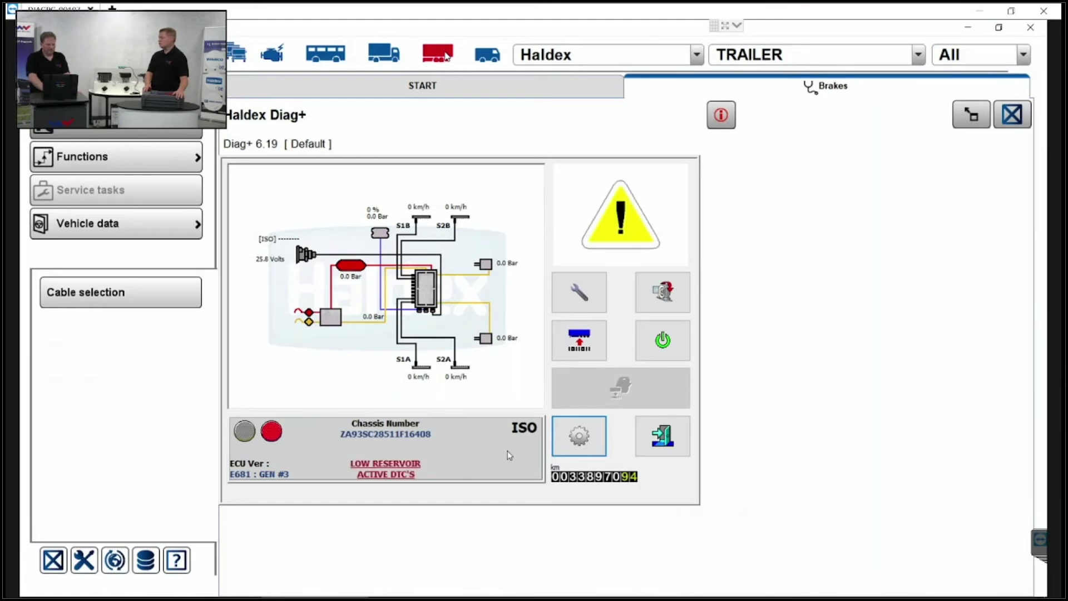
Show extended DTC details for WHEEL SENSOR 1A CONTINUITY: 103 occurrences at 27.00 V
{"action": "left_click", "coordinate": [591, 285]}
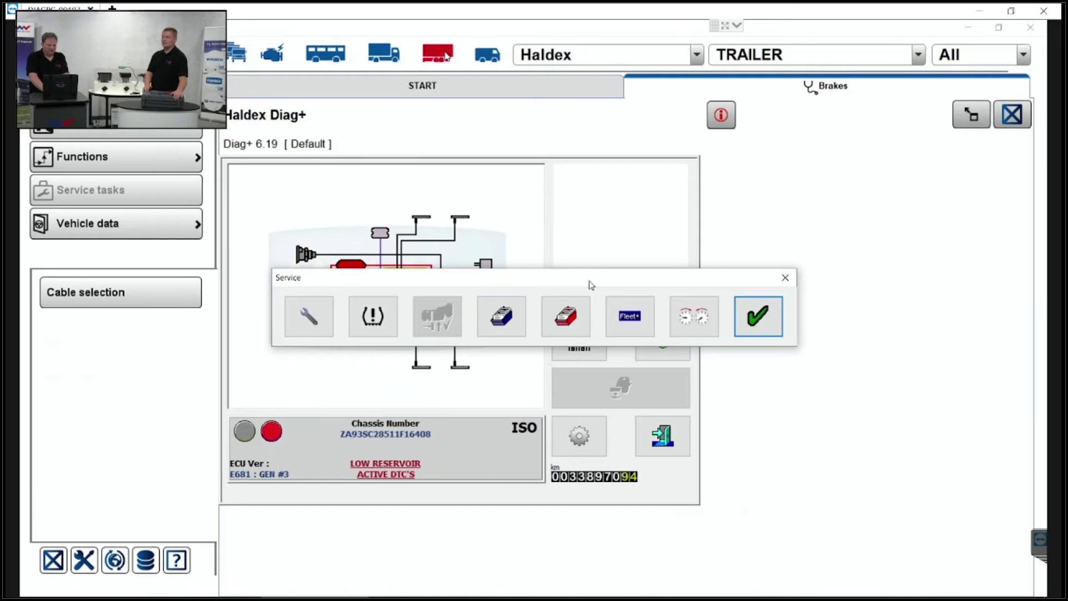
{"action": "left_click", "coordinate": [326, 327]}
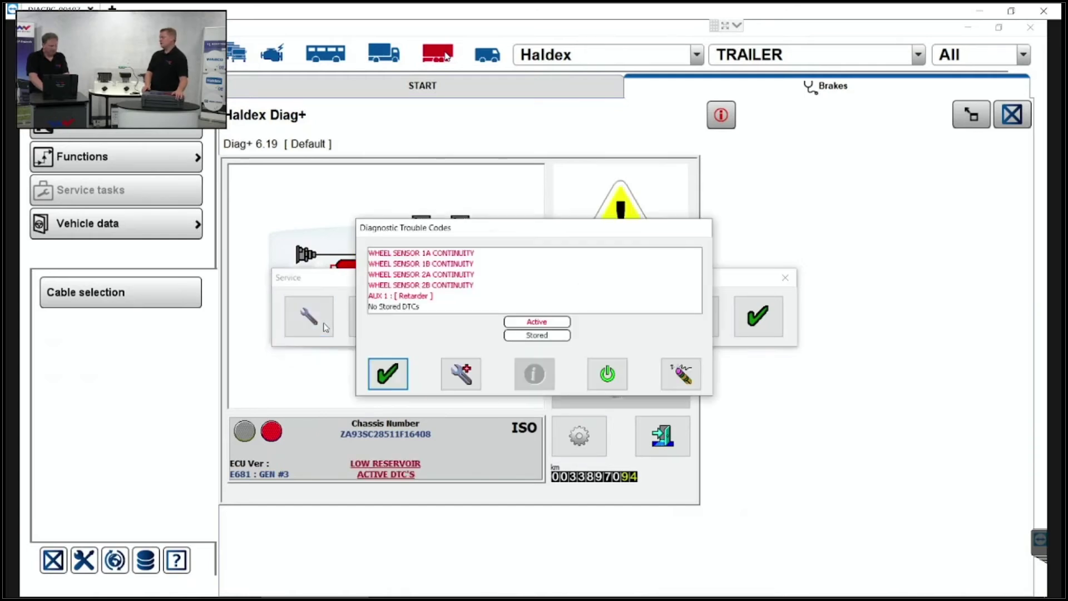
{"action": "left_click", "coordinate": [431, 257]}
{"action": "double_click", "coordinate": [430, 258]}
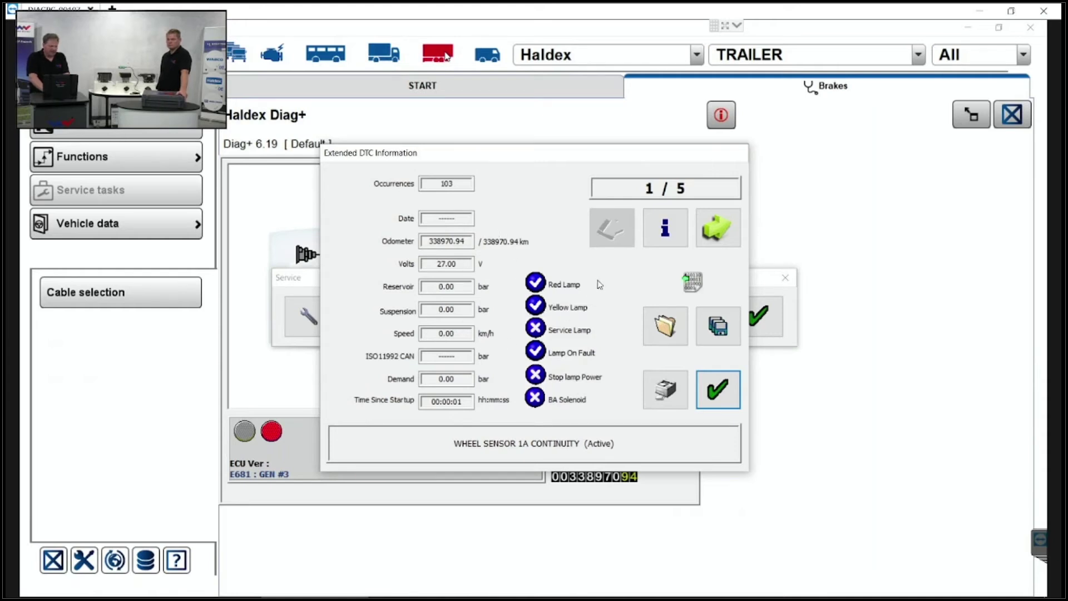
{"action": "left_click", "coordinate": [663, 230]}
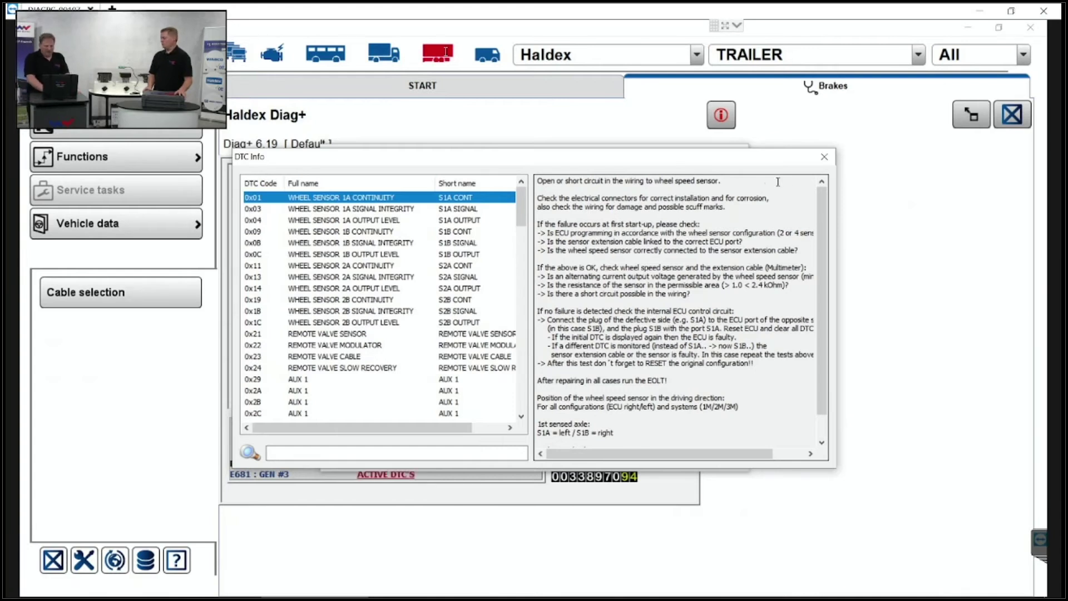
{"action": "left_click", "coordinate": [825, 158]}
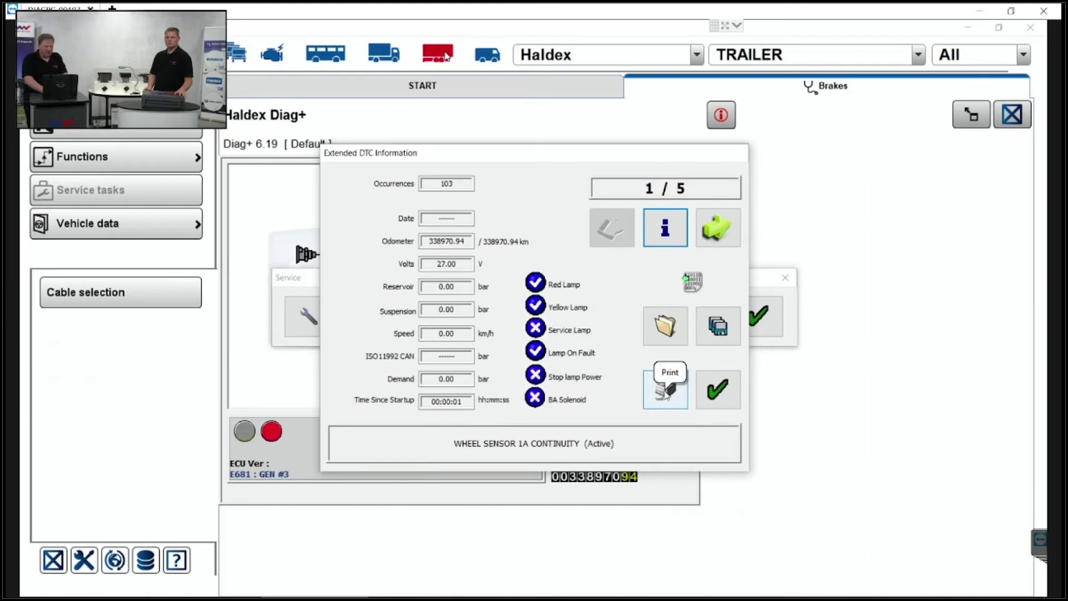
Print the EBS/ABS DTC report of five active faults, including AUX 1 Retarder
{"action": "left_click", "coordinate": [666, 393]}
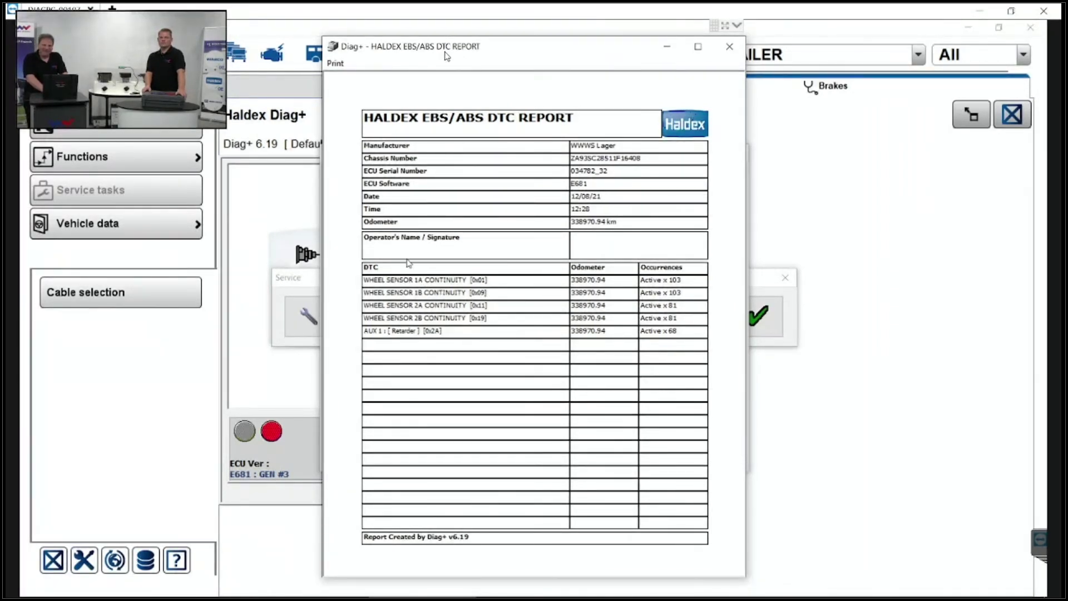
Close the DTC report, the Extended DTC Information window and the Diagnostic Trouble Codes list
{"action": "left_click", "coordinate": [729, 50]}
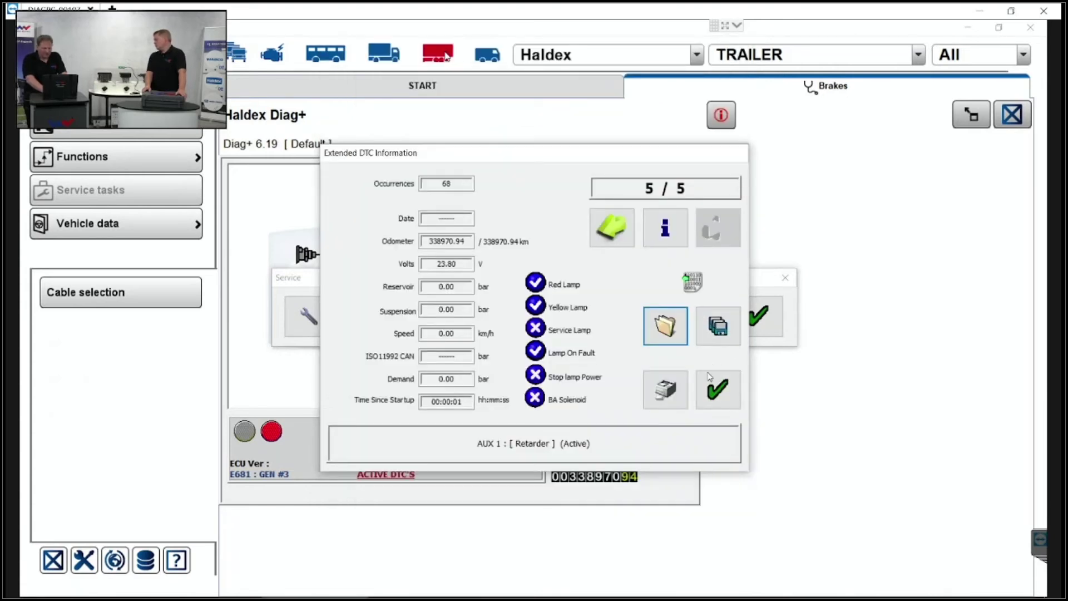
{"action": "left_click", "coordinate": [717, 389]}
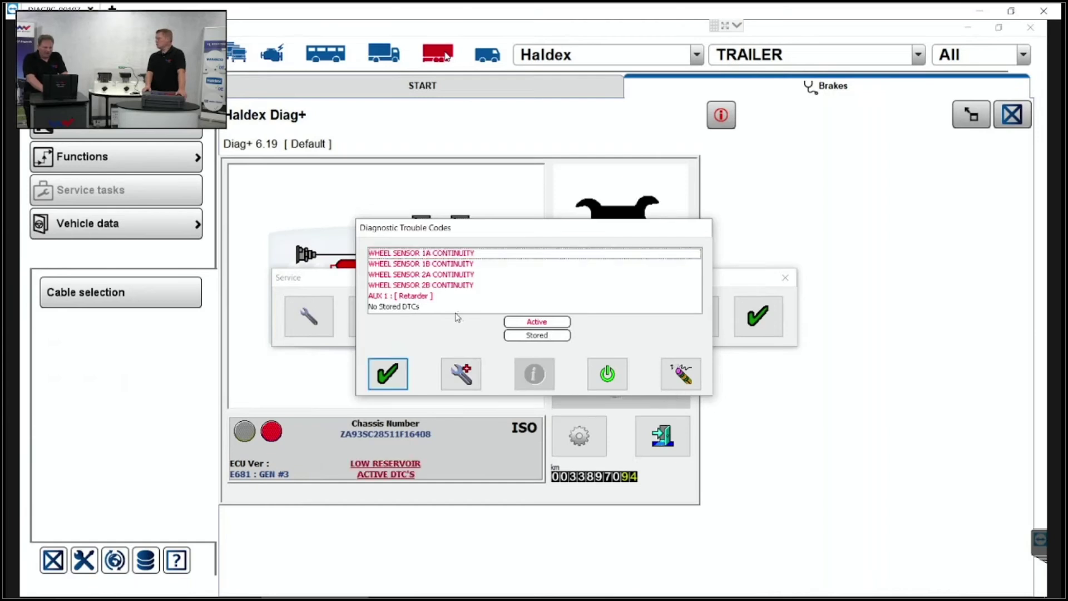
{"action": "left_click", "coordinate": [388, 375]}
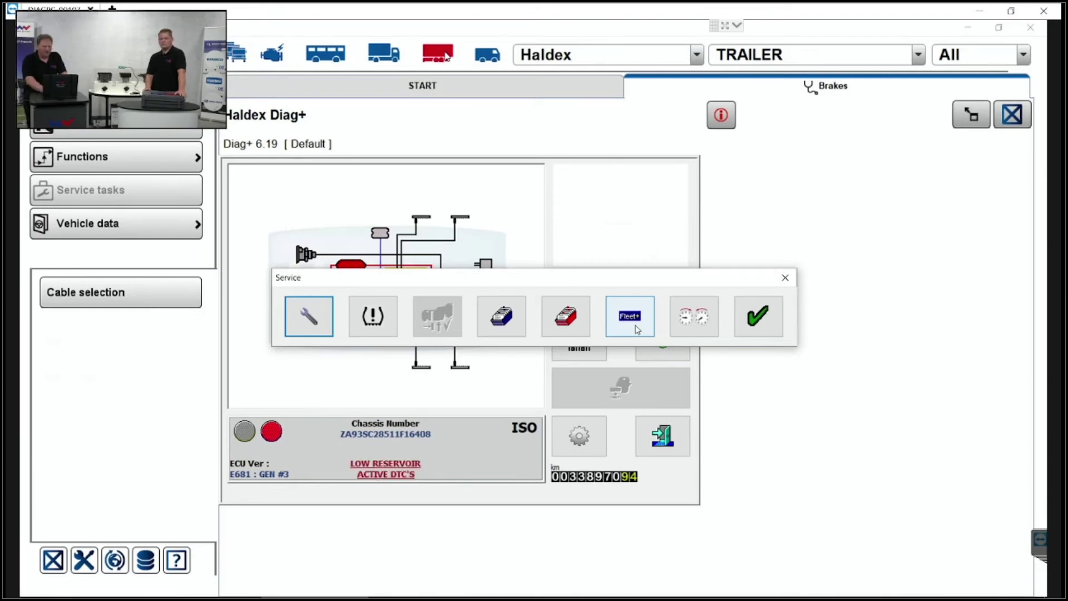
Confirm the Service dialog to return to the Haldex Diag+ trailer brake diagram
{"action": "left_click", "coordinate": [758, 317]}
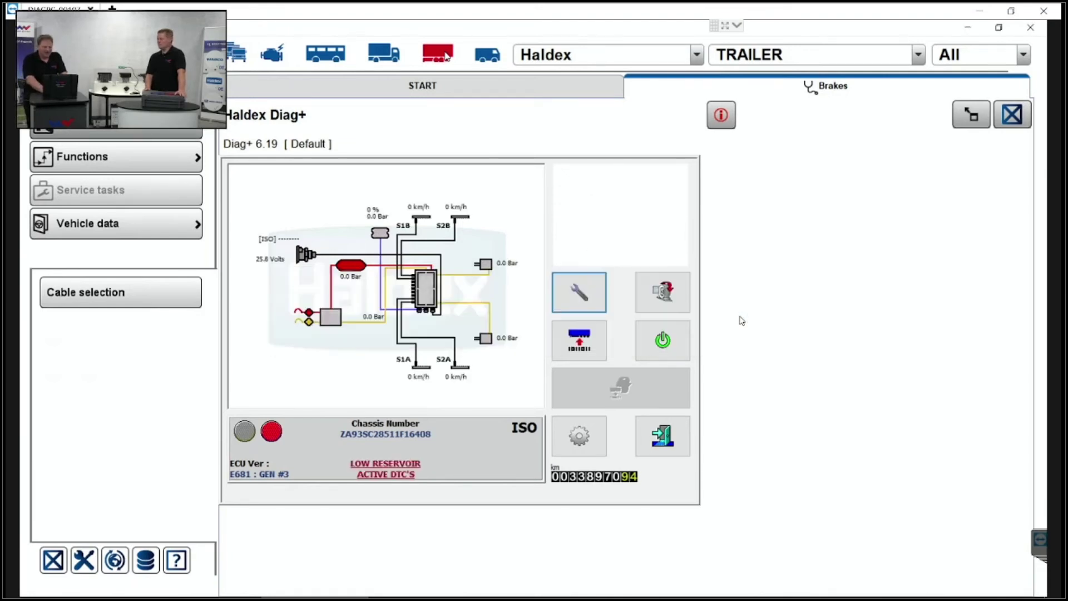
Read the ECU's EB+ online configuration, listing unsupported data such as ECE R13 brake data
{"action": "left_click", "coordinate": [583, 348]}
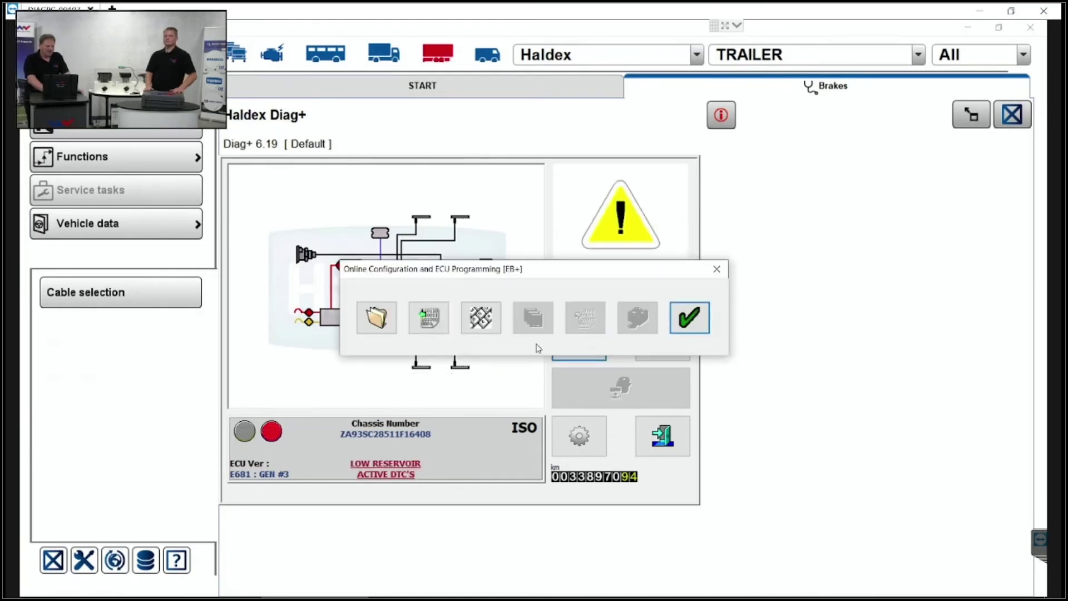
{"action": "left_click", "coordinate": [481, 318]}
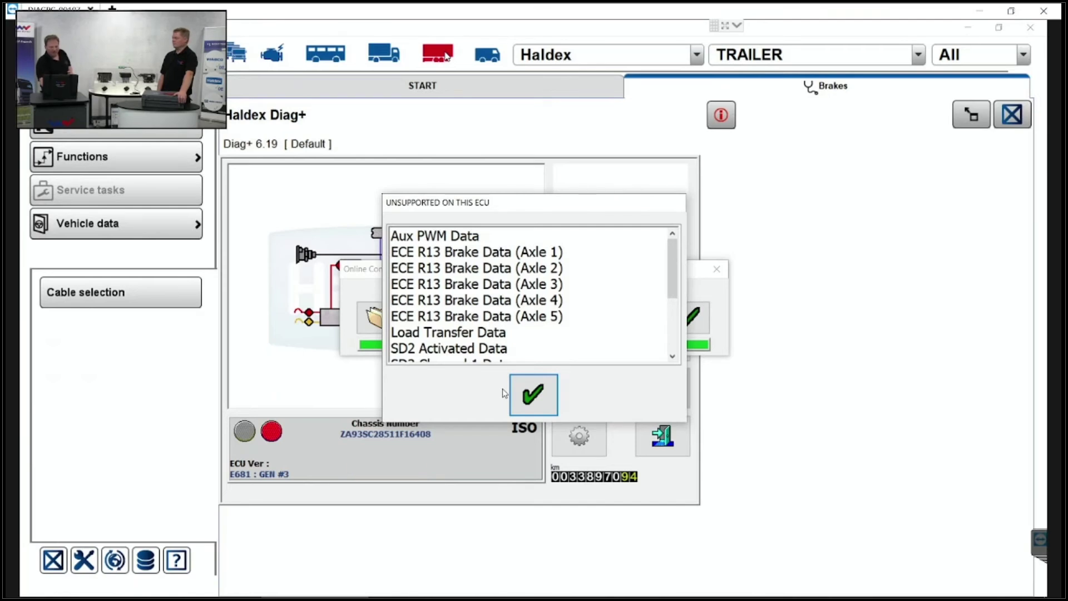
Acknowledge the unsupported-data list, leave ECU set-up and EB+, exit Diag+ and close the Brakes tab
{"action": "left_click", "coordinate": [525, 395]}
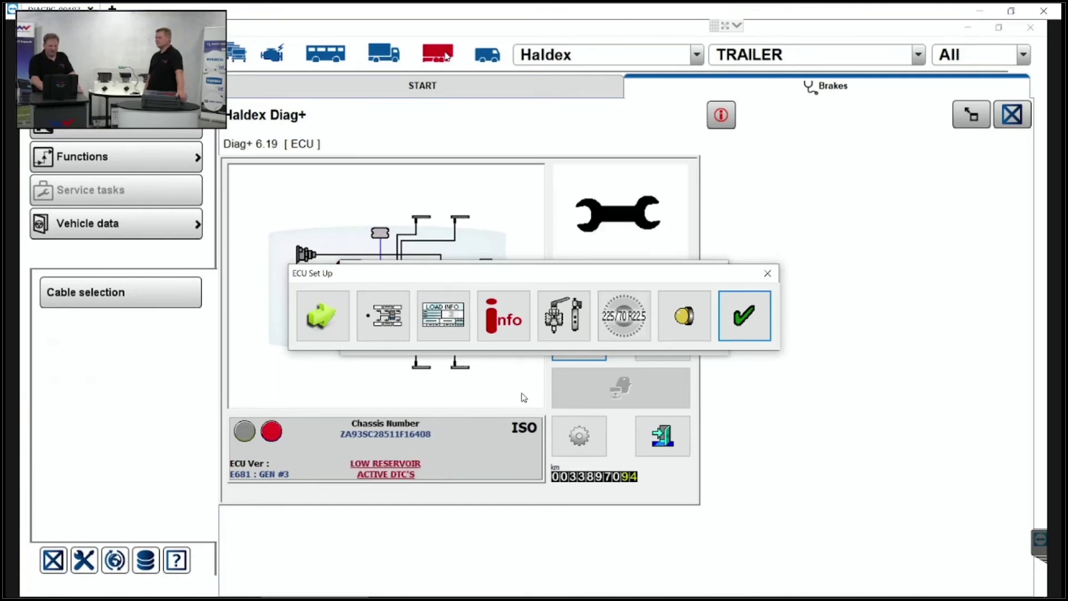
{"action": "left_click", "coordinate": [765, 326]}
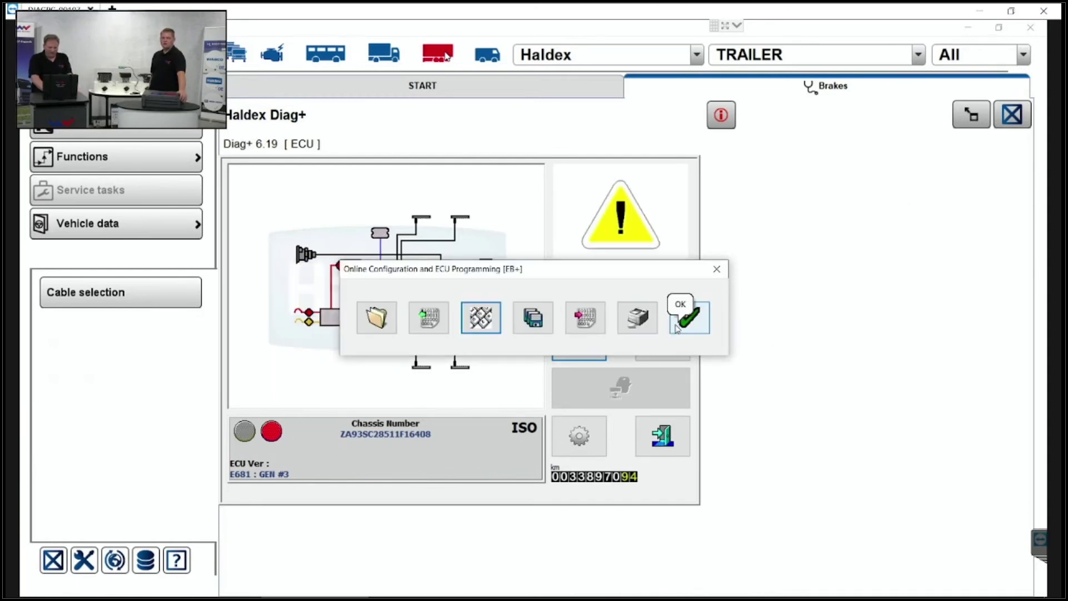
{"action": "left_click", "coordinate": [716, 271]}
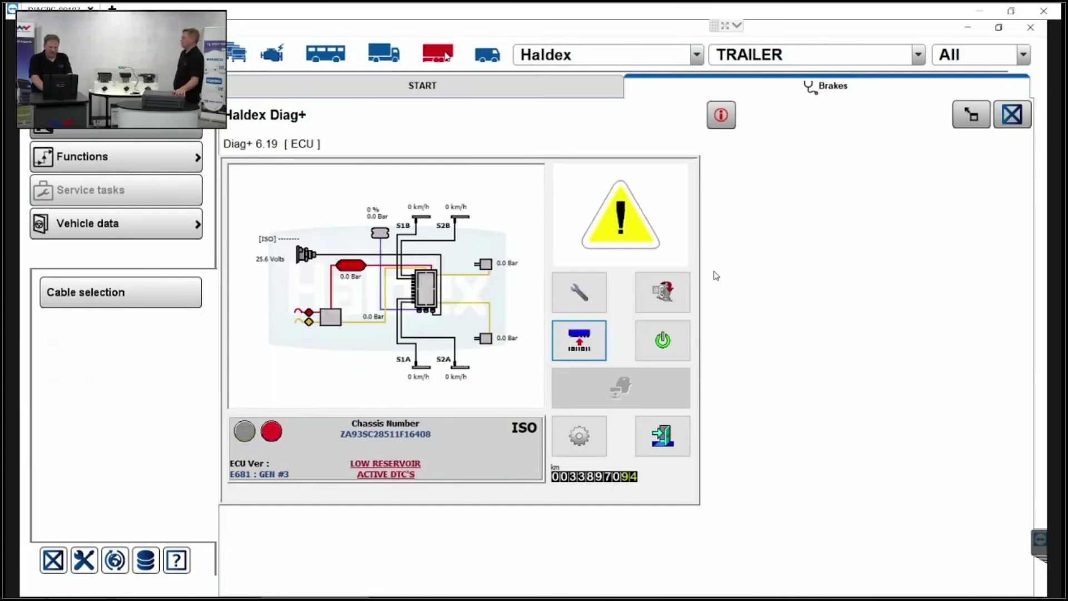
{"action": "left_click", "coordinate": [668, 439]}
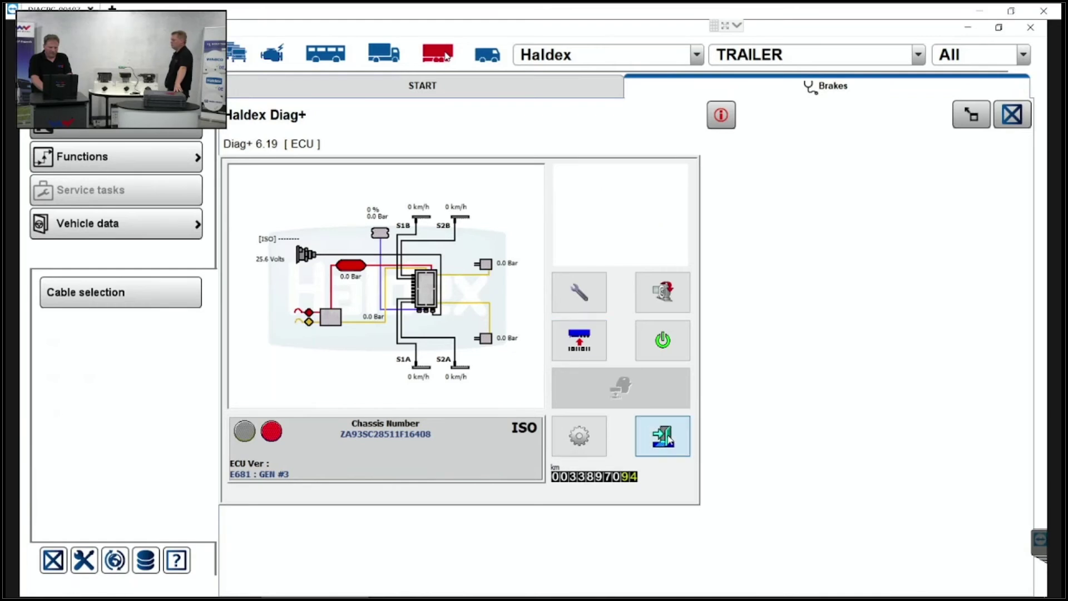
{"action": "left_click", "coordinate": [1010, 81]}
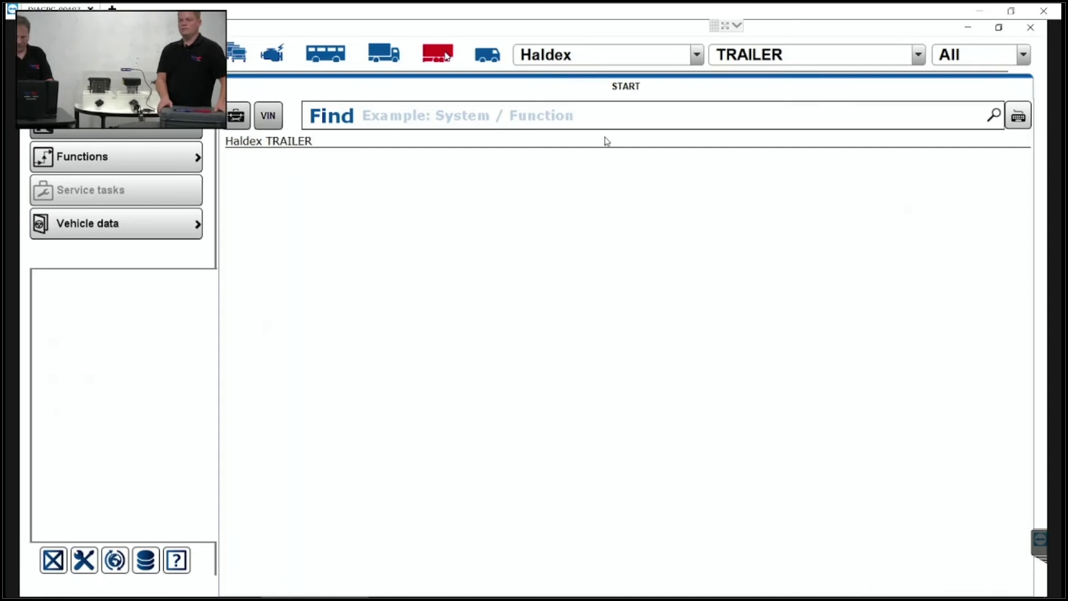
Switch the manufacturer to Wabco and start a Normal scan under System identification for the trailer
{"action": "left_click", "coordinate": [654, 57]}
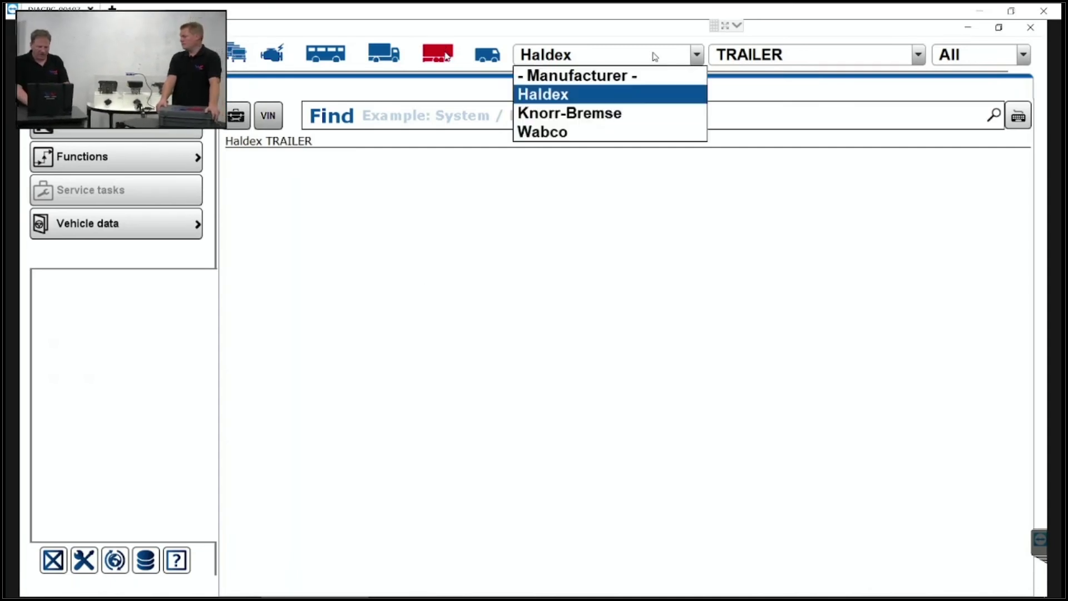
{"action": "left_click", "coordinate": [598, 132]}
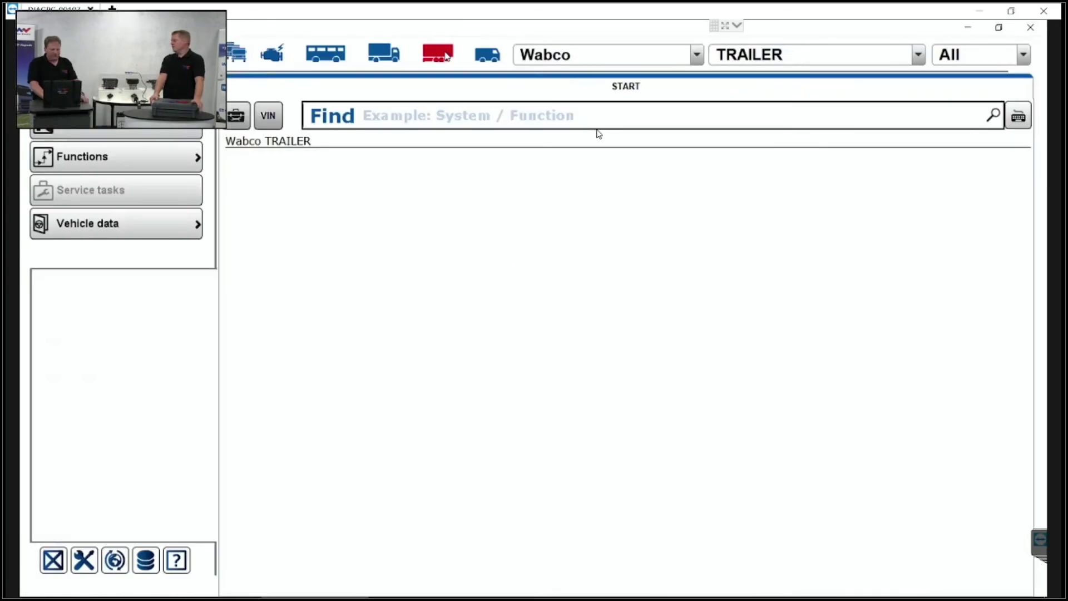
{"action": "left_click", "coordinate": [138, 129]}
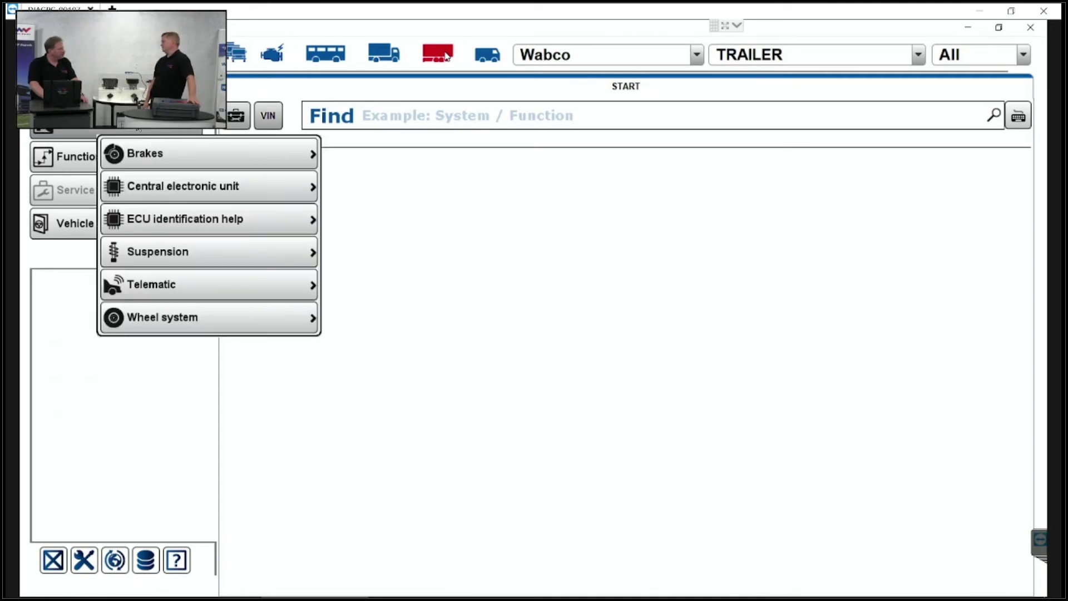
{"action": "left_click", "coordinate": [159, 159]}
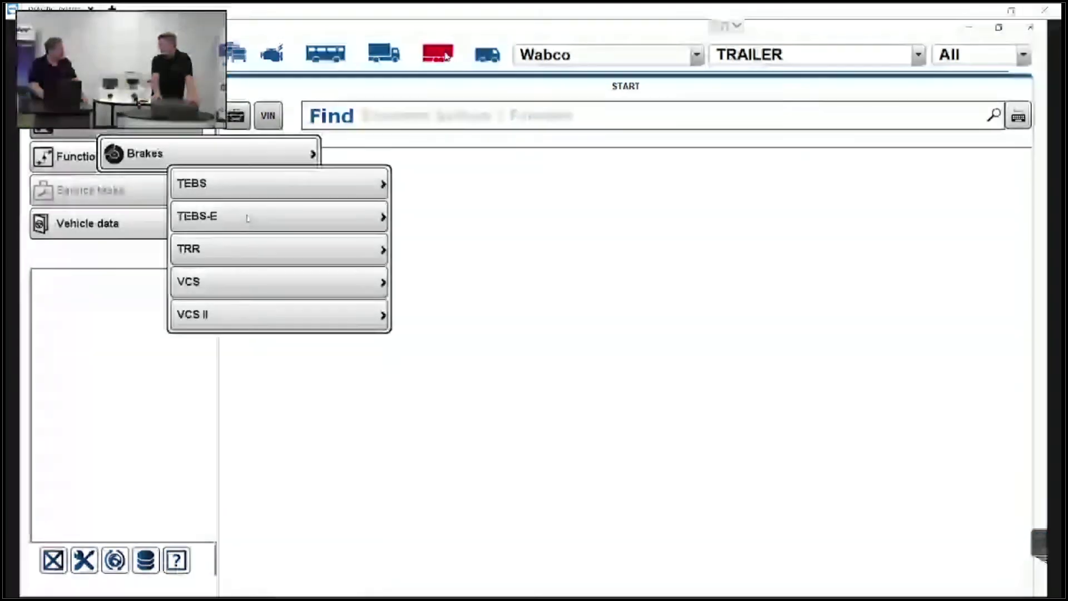
{"action": "left_click", "coordinate": [75, 157]}
{"action": "left_click", "coordinate": [160, 197]}
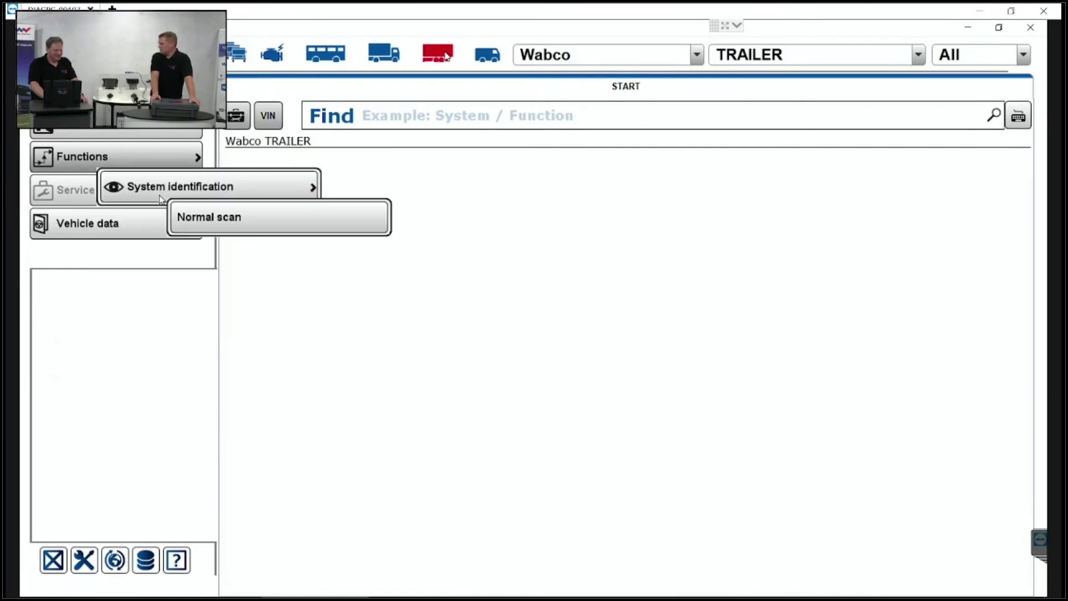
{"action": "left_click", "coordinate": [250, 225]}
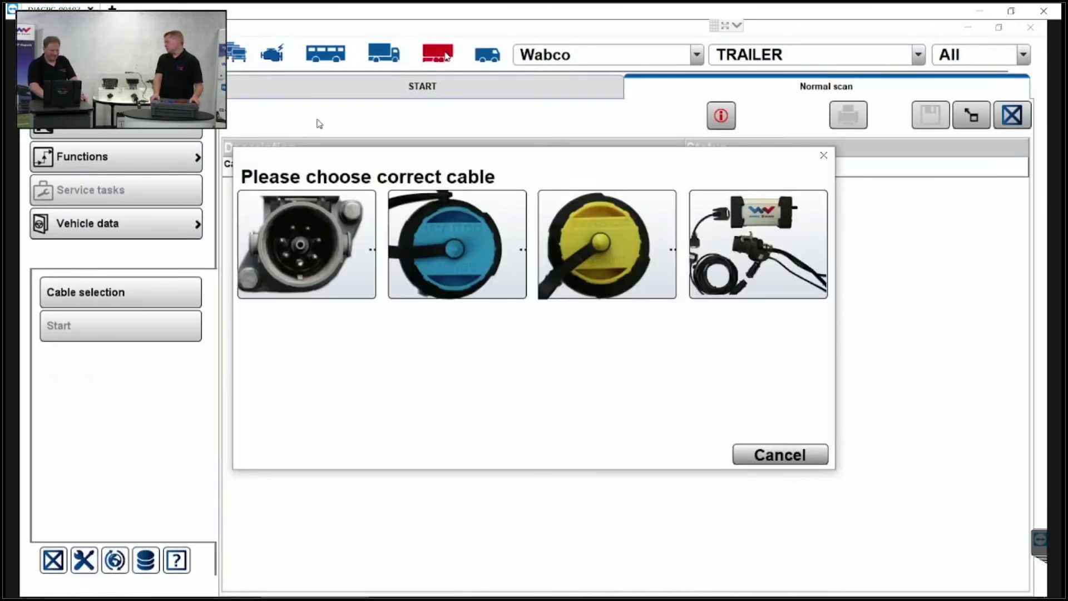
Run the scan on the trailer cable, finding TEBS-E (ECUID=119) with one fault
{"action": "left_click", "coordinate": [288, 237]}
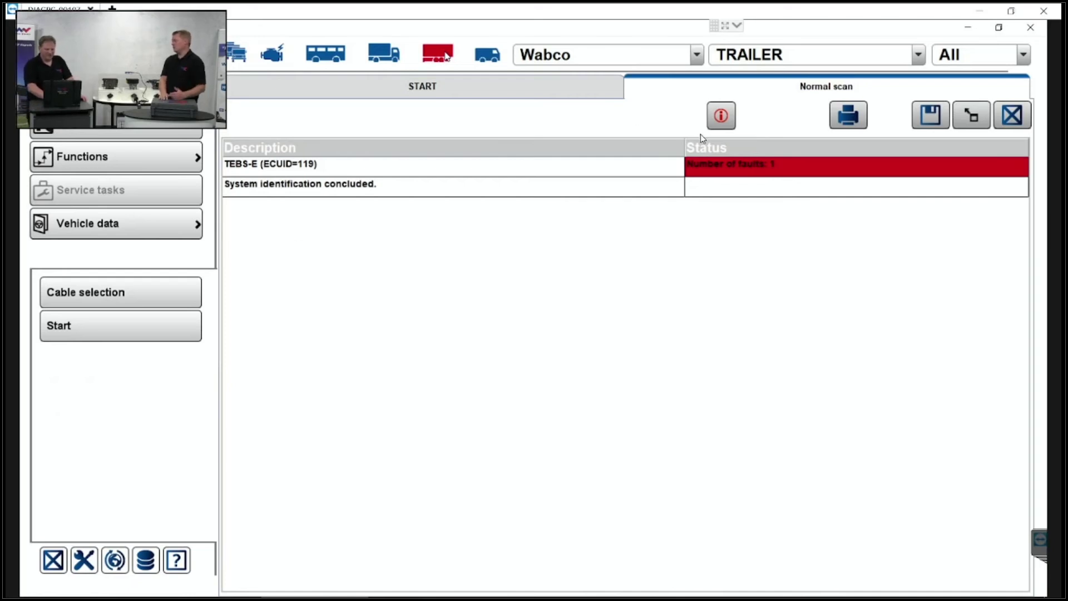
Launch the detected unit with TEBS-E/V6.00/TEBS_E.exe chosen under Individual..
{"action": "left_click", "coordinate": [696, 163]}
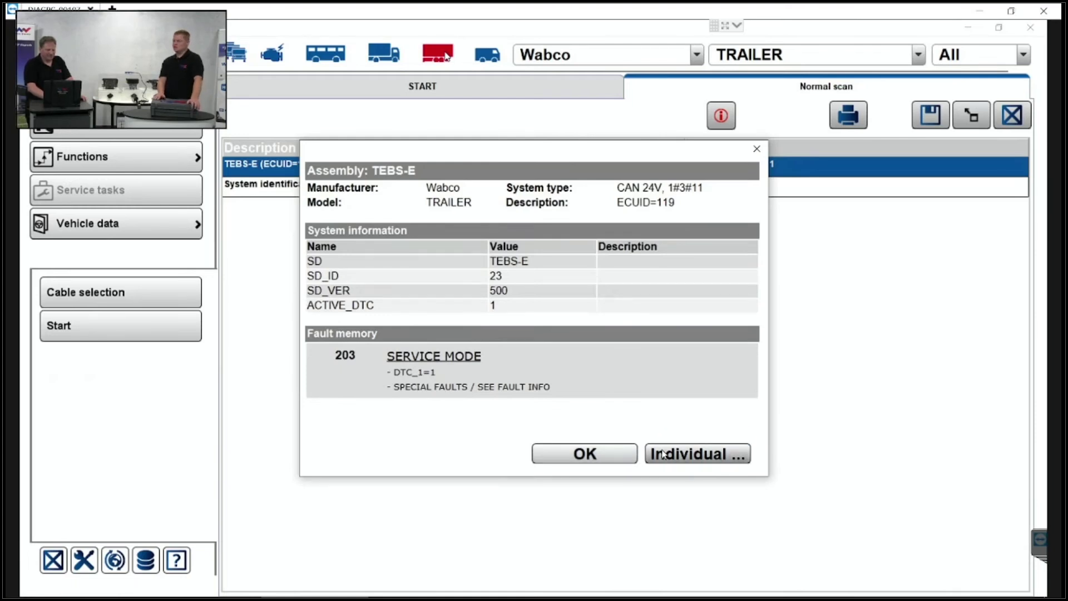
{"action": "left_click", "coordinate": [663, 454]}
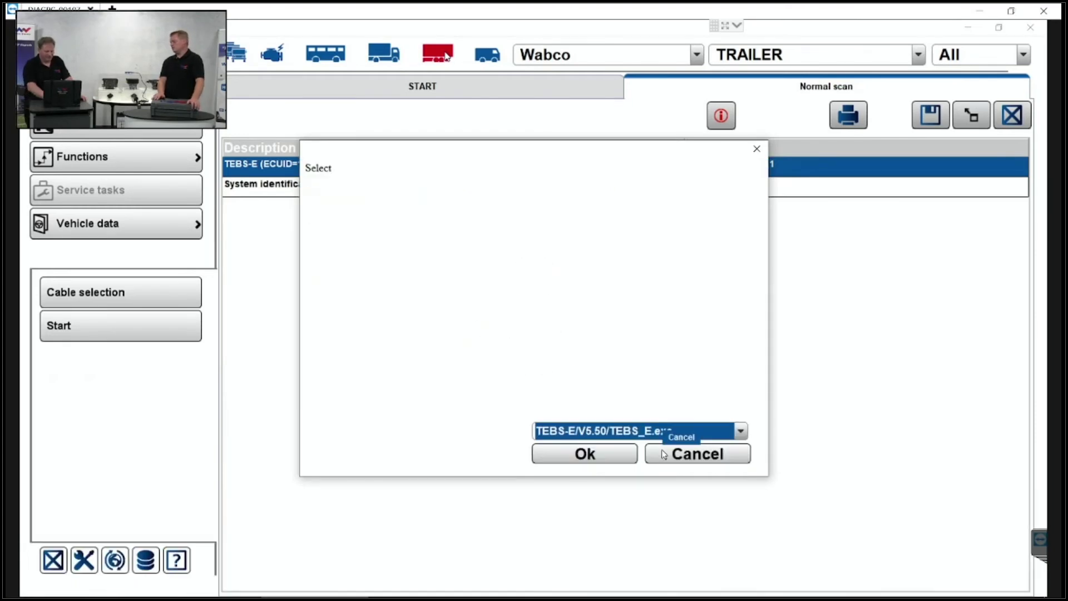
{"action": "left_click", "coordinate": [741, 431]}
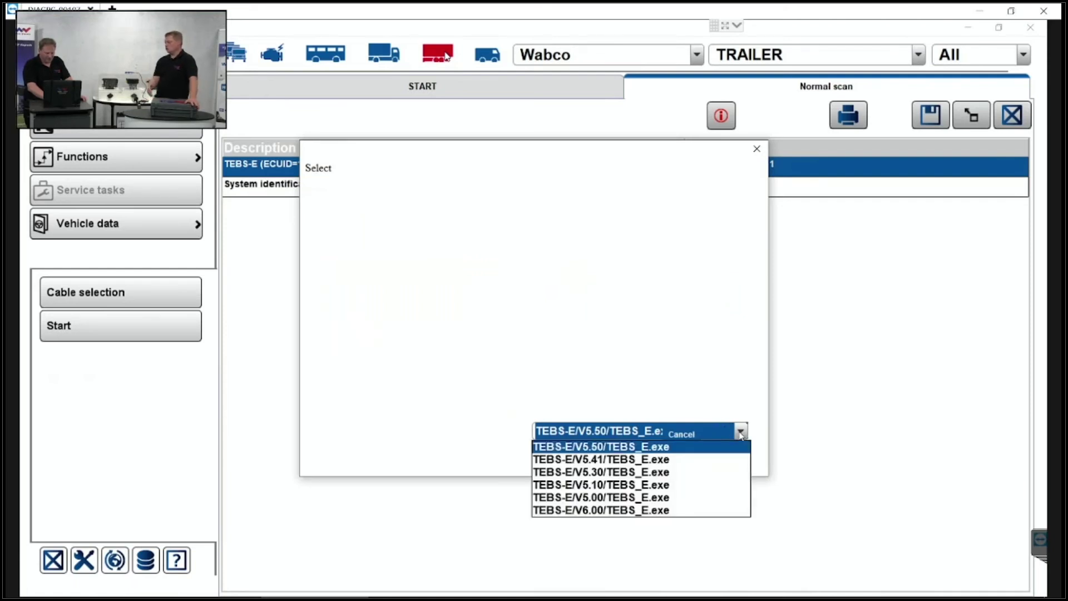
{"action": "left_click", "coordinate": [697, 518]}
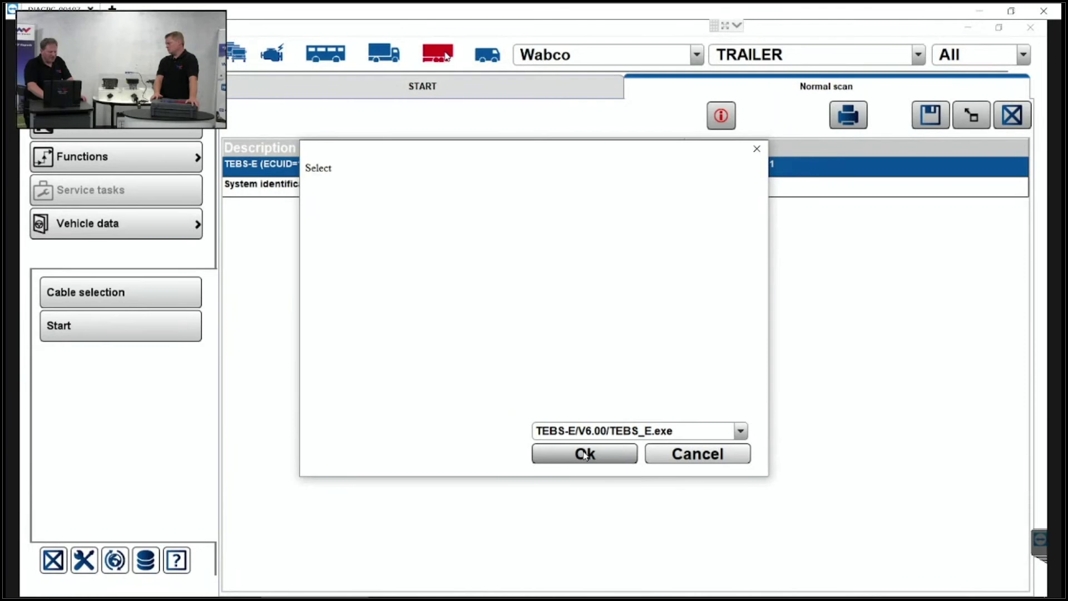
{"action": "left_click", "coordinate": [586, 455]}
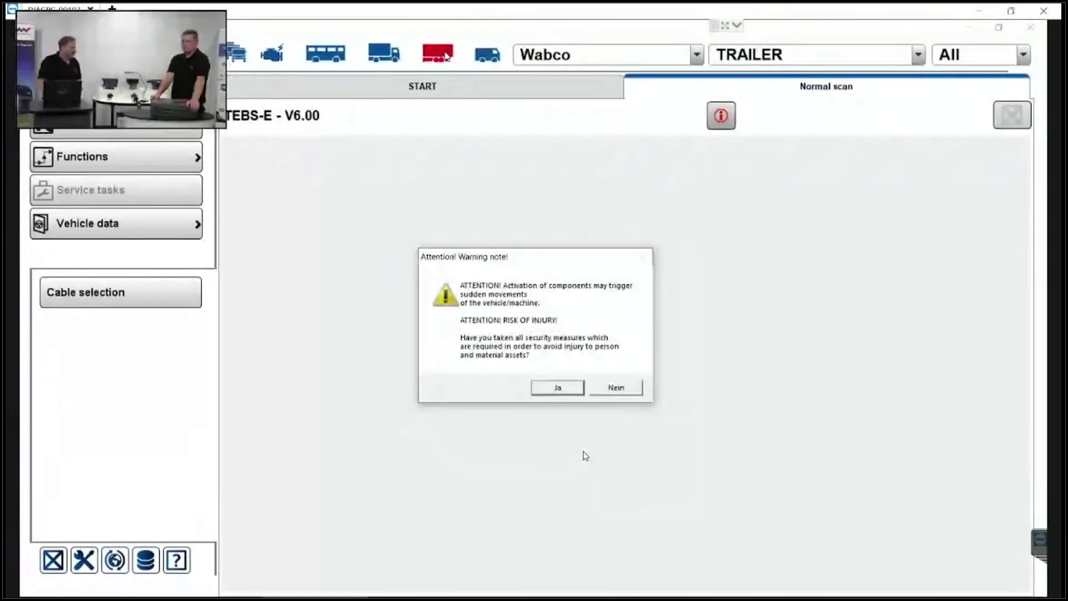
Accept the safety warning with Ja and read the TEBS-E ECU data, showing Service Mode
{"action": "left_click", "coordinate": [561, 387]}
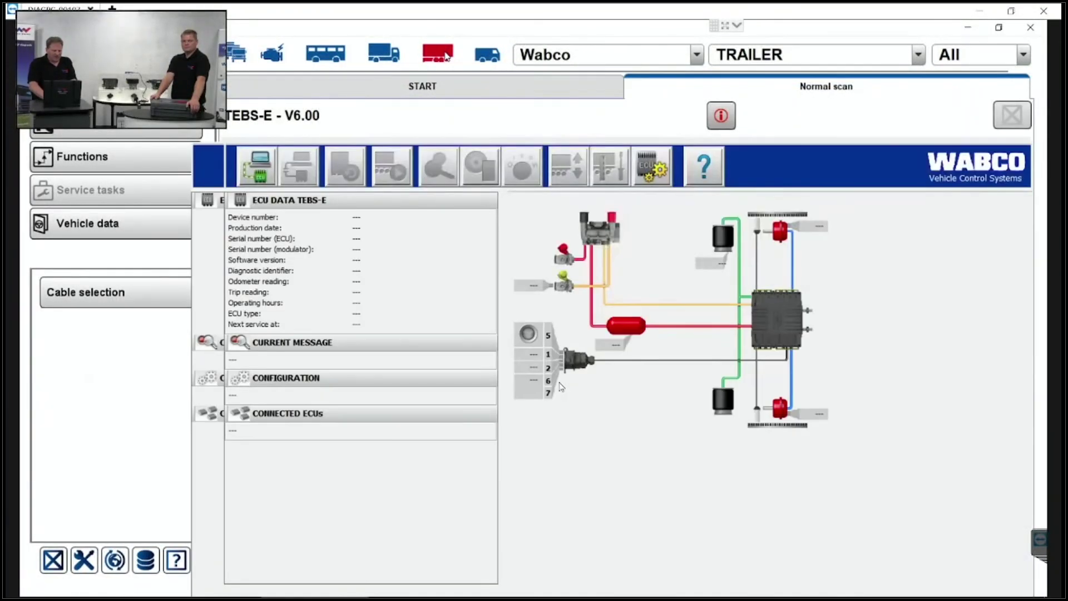
{"action": "left_click", "coordinate": [257, 182]}
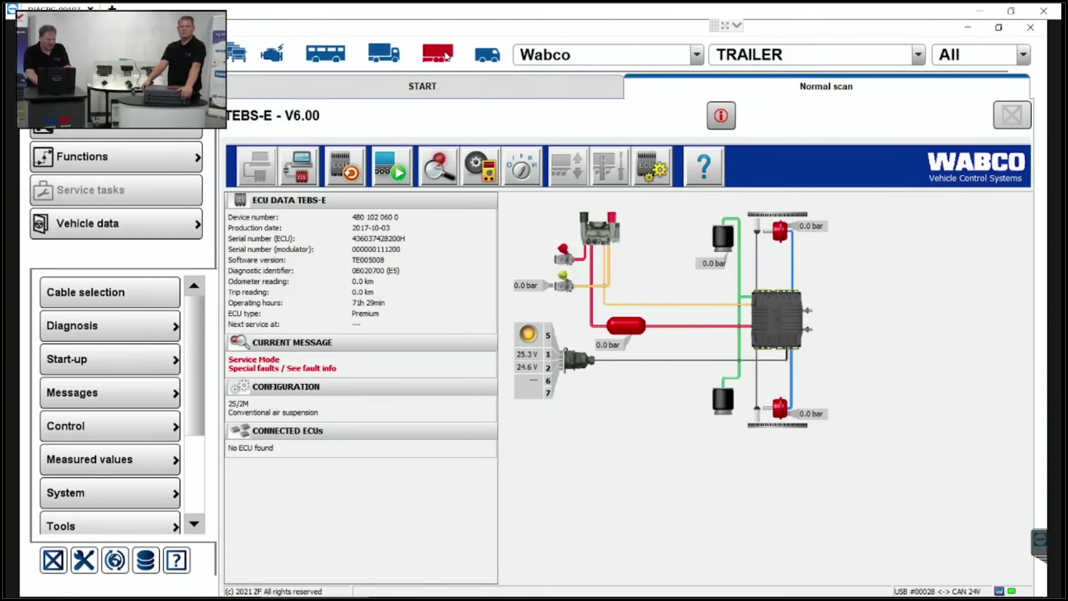
Open Messages > Diagnostic memory, read the Service Mode (203) help, then close the Hilfe window
{"action": "left_click", "coordinate": [92, 401]}
{"action": "left_click", "coordinate": [204, 428]}
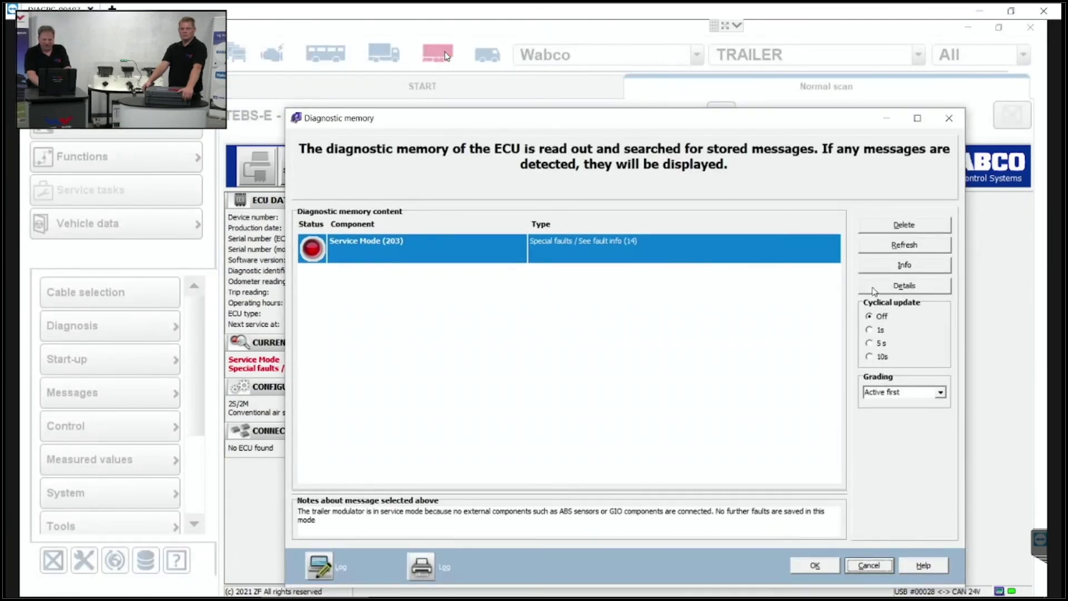
{"action": "left_click", "coordinate": [905, 266]}
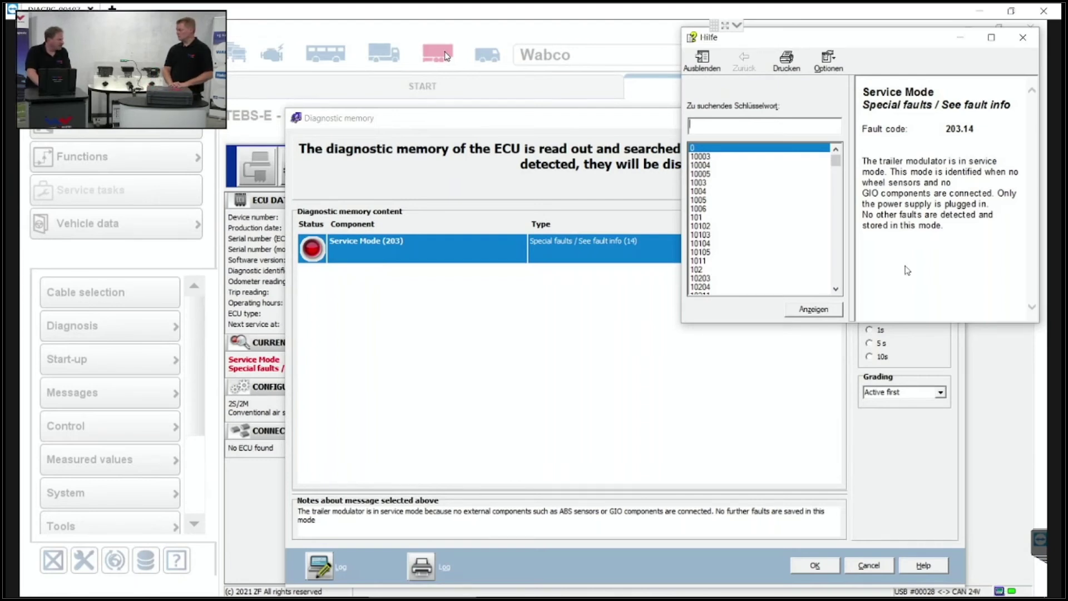
{"action": "left_click", "coordinate": [1026, 40]}
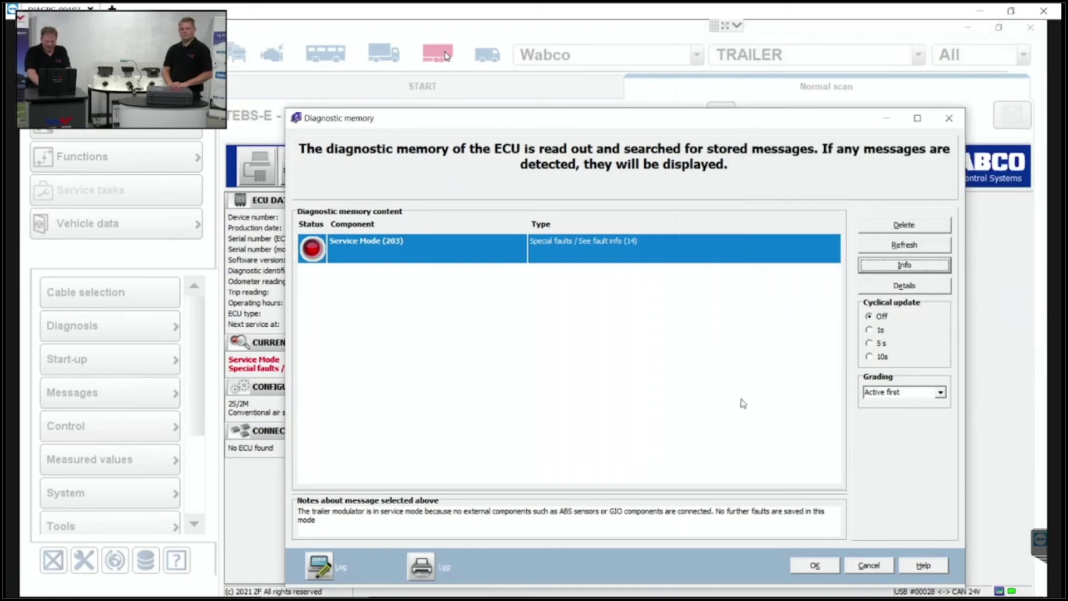
{"action": "left_click", "coordinate": [424, 566]}
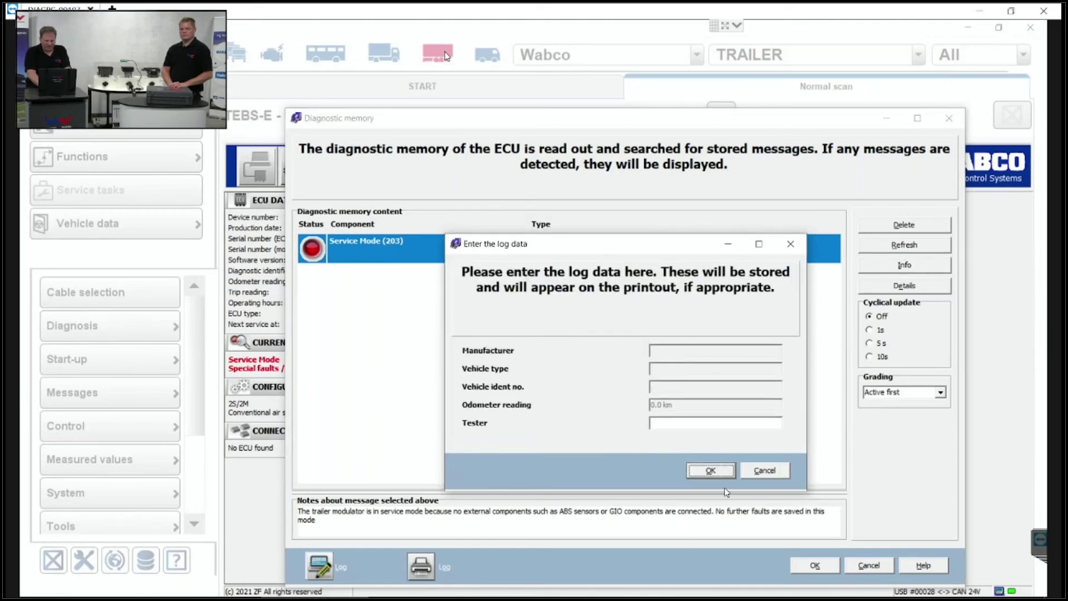
{"action": "left_click", "coordinate": [716, 473]}
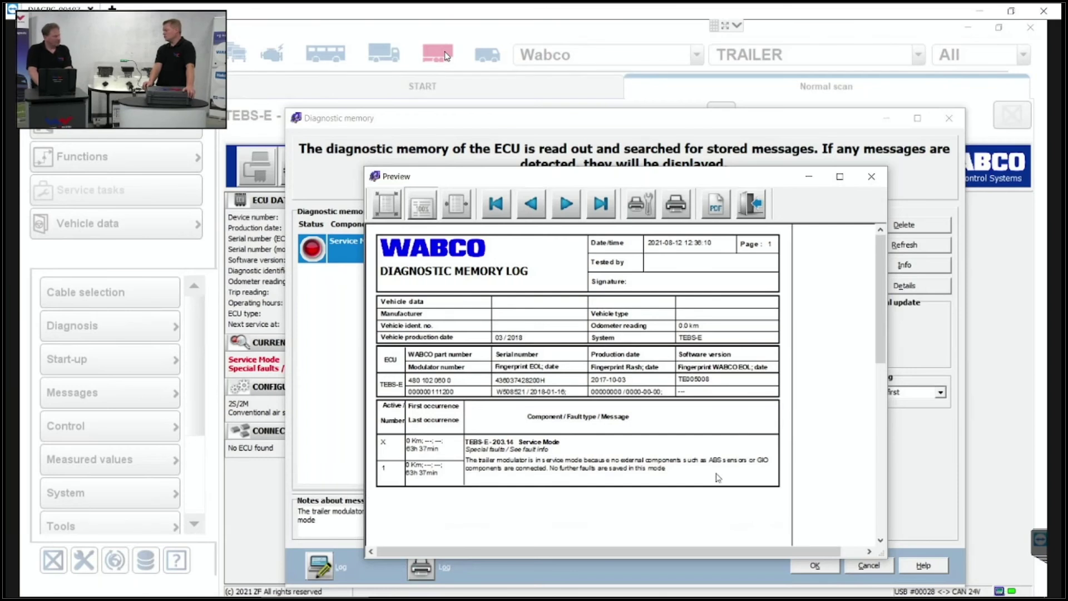
{"action": "left_click", "coordinate": [872, 178]}
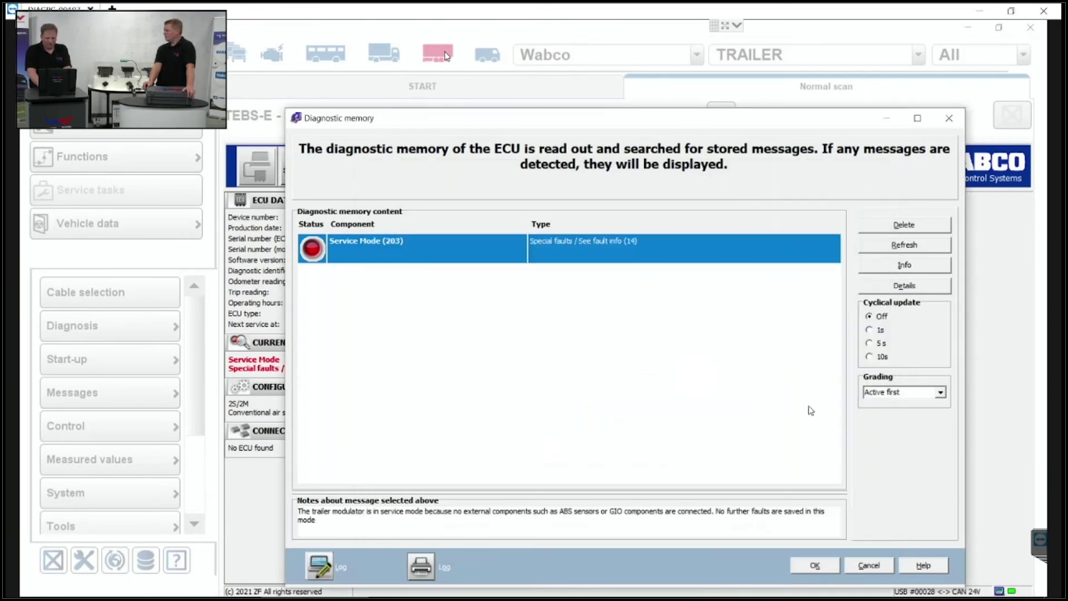
Close the diagnostic memory and messages notice, then exit TEBS-E ECU diagnostic mode
{"action": "left_click", "coordinate": [812, 567]}
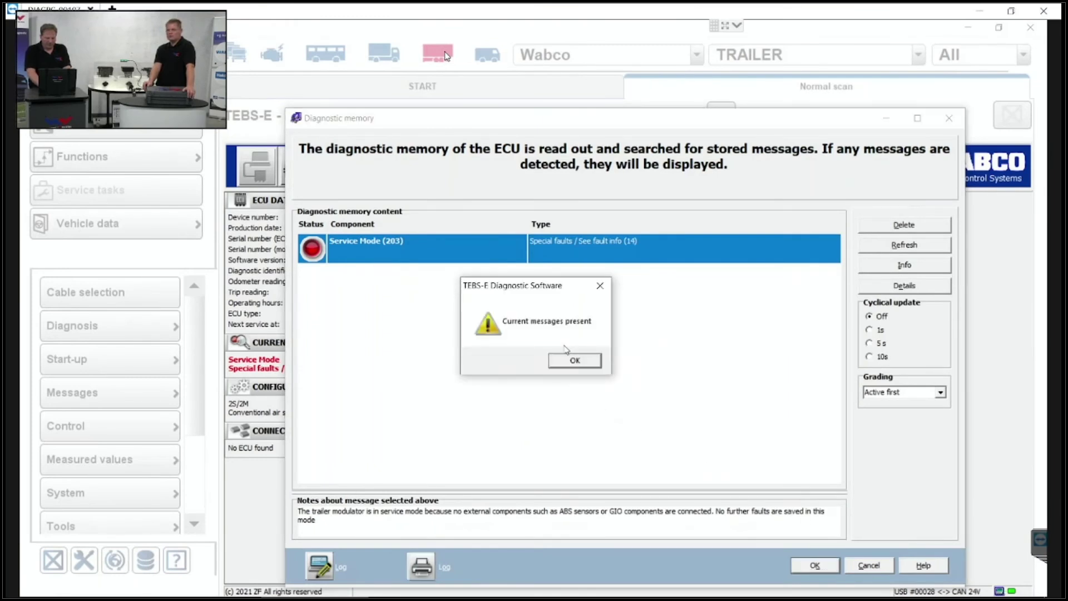
{"action": "left_click", "coordinate": [574, 361]}
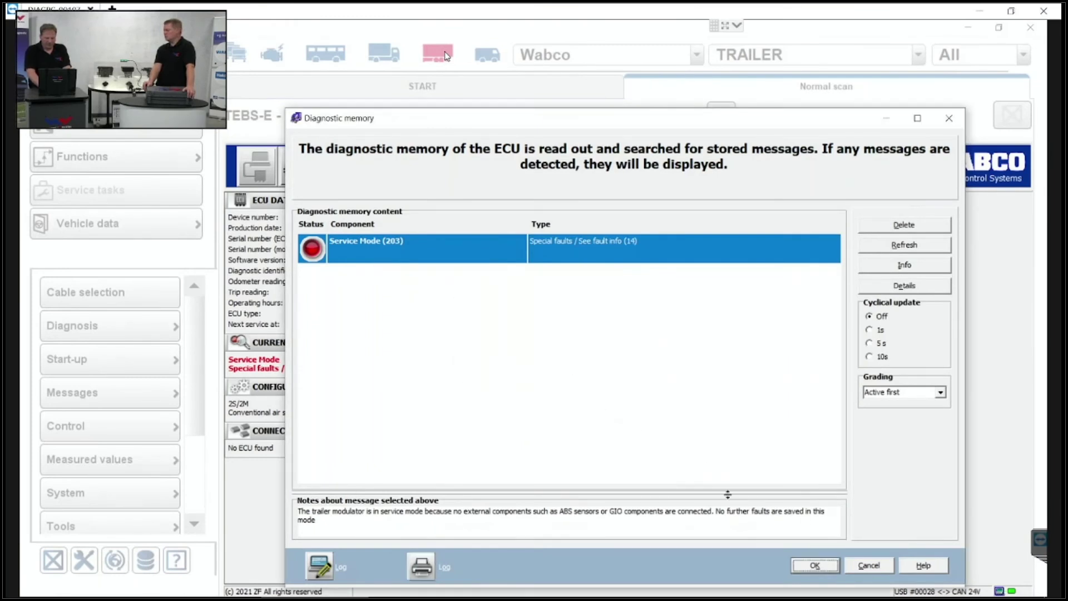
{"action": "left_click", "coordinate": [871, 566]}
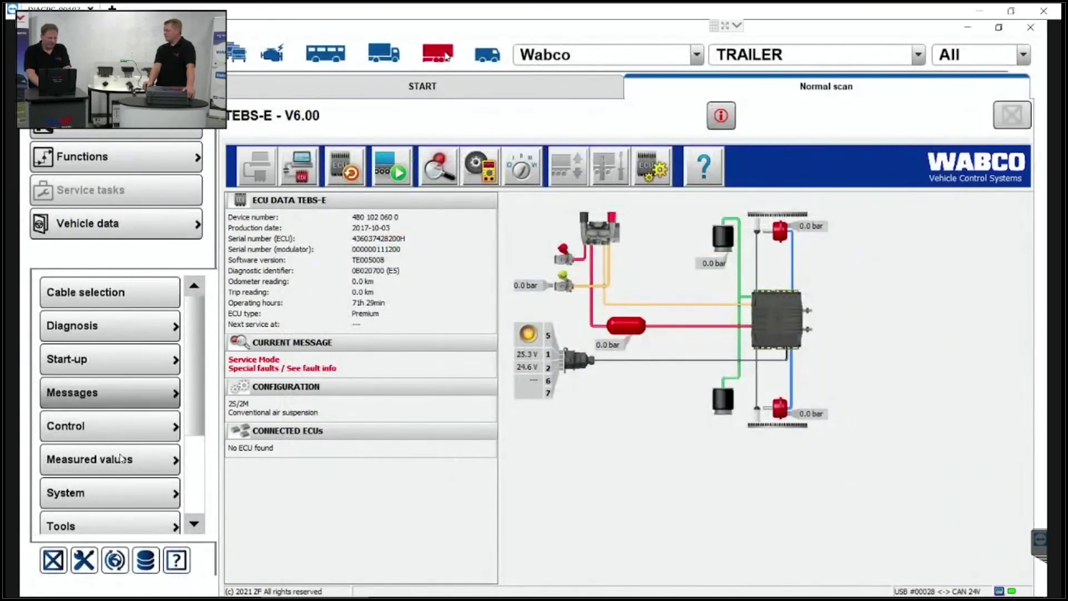
{"action": "scroll", "coordinate": [195, 412], "scroll_direction": "down", "scroll_amount": 3}
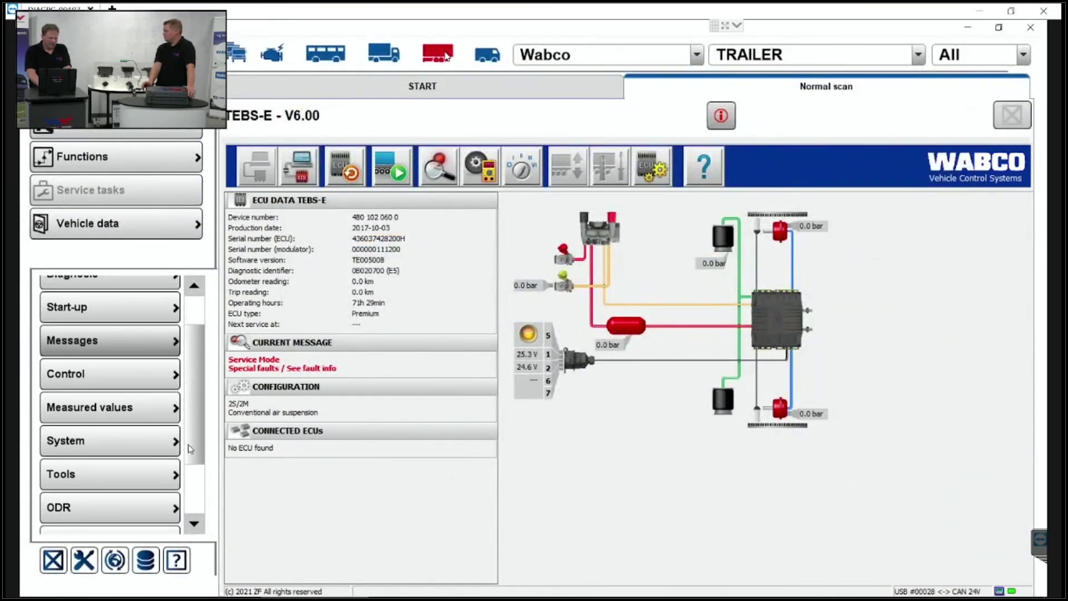
{"action": "scroll", "coordinate": [142, 436], "scroll_direction": "down", "scroll_amount": 1}
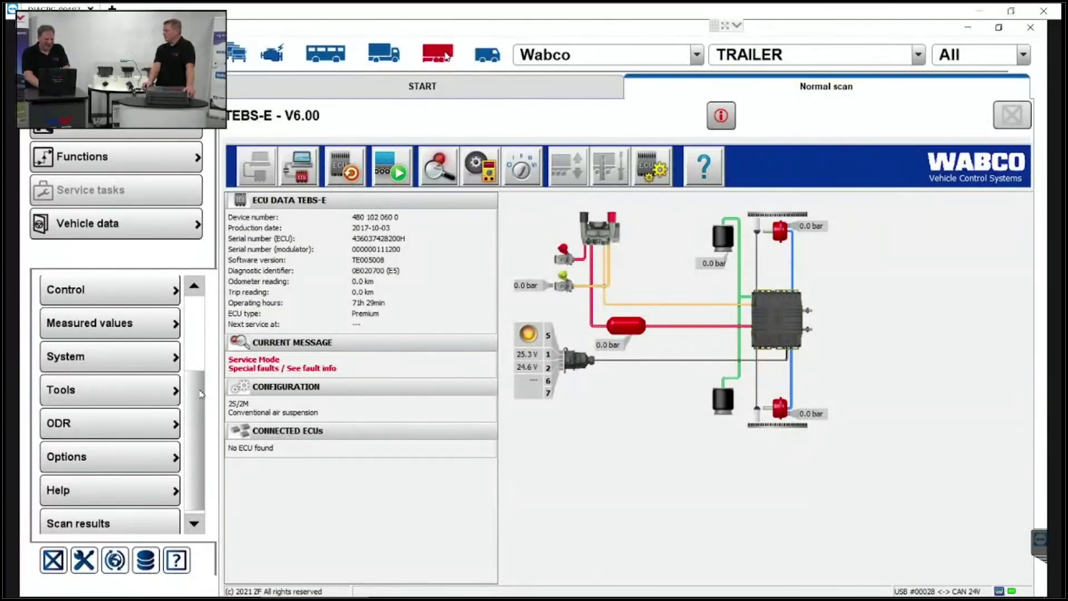
{"action": "left_click", "coordinate": [300, 170]}
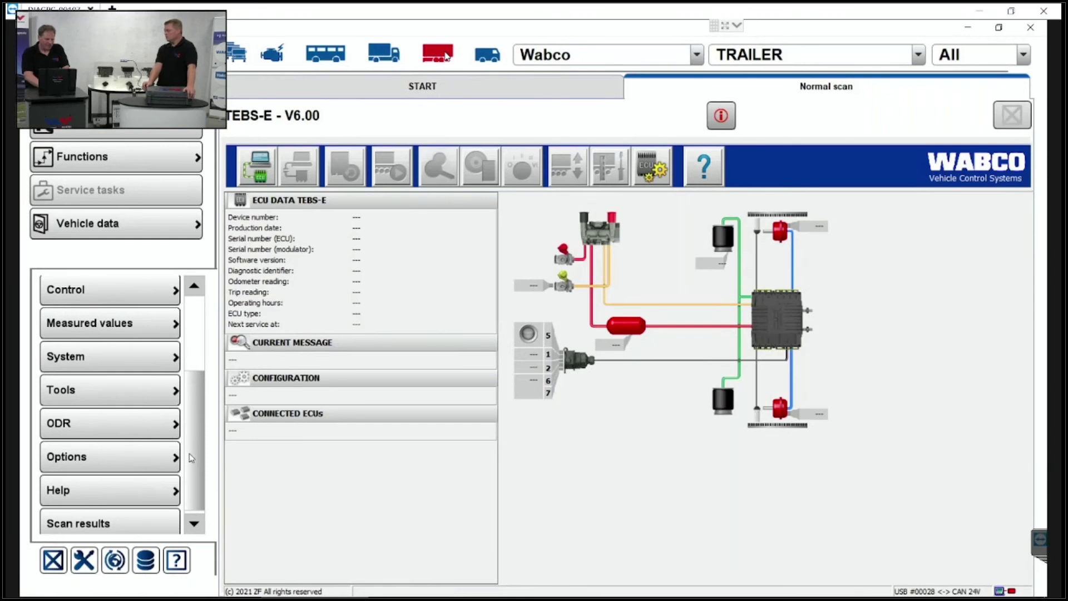
Check the WABCO-Scan results listing one TEBS-E fault, then close back to START
{"action": "left_click_drag", "start_coordinate": [190, 455], "coordinate": [189, 486]}
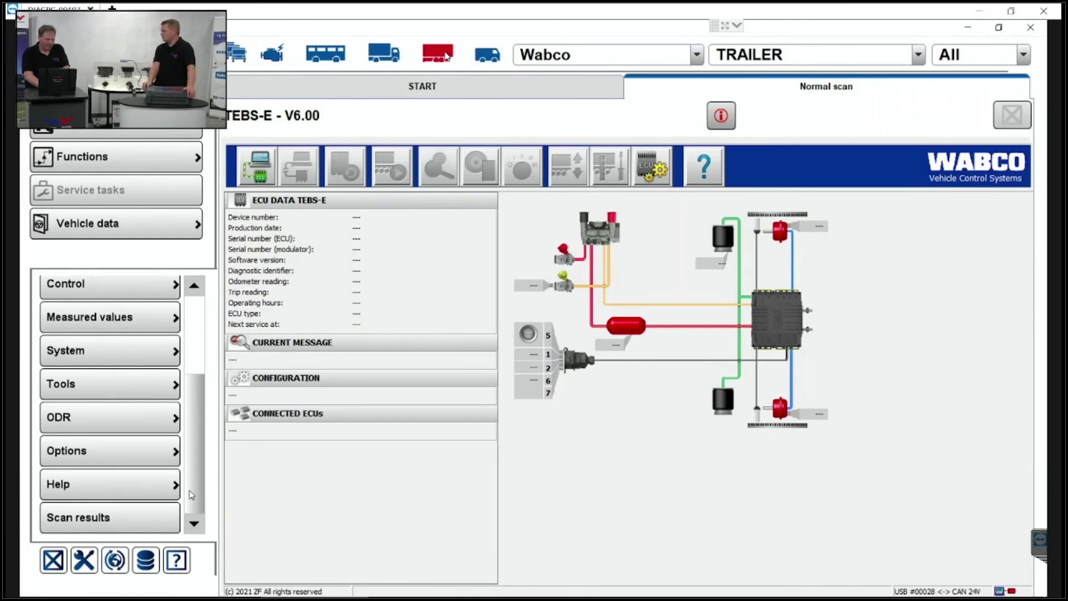
{"action": "left_click", "coordinate": [138, 525]}
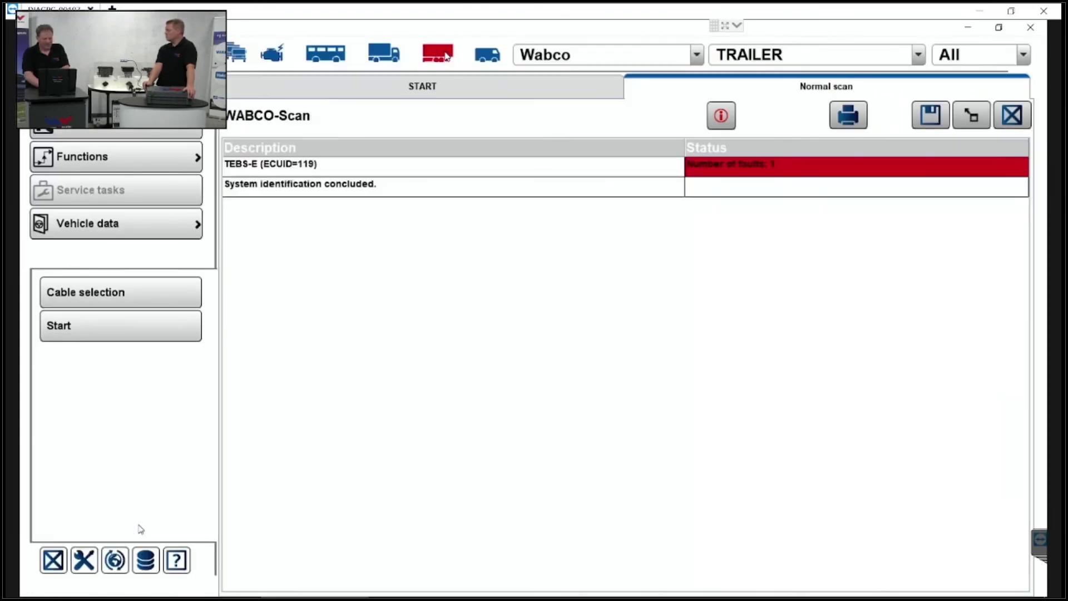
{"action": "left_click", "coordinate": [1023, 118]}
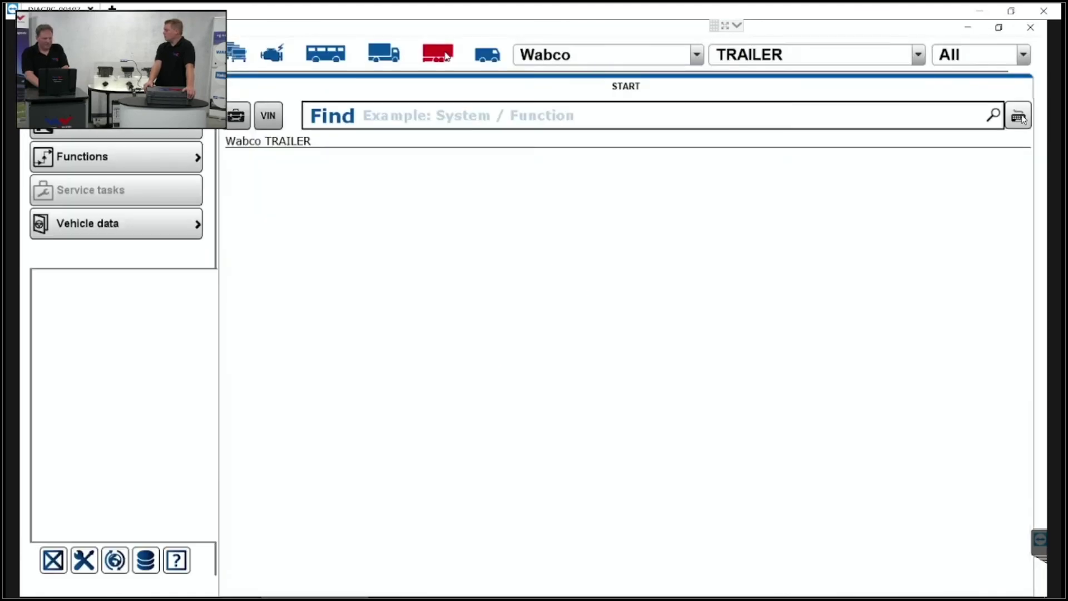
Launch ODR Tracker V4.50 via Systems > Central electronic unit > ODR Tracker > OBD diagnosis
{"action": "left_click", "coordinate": [134, 139]}
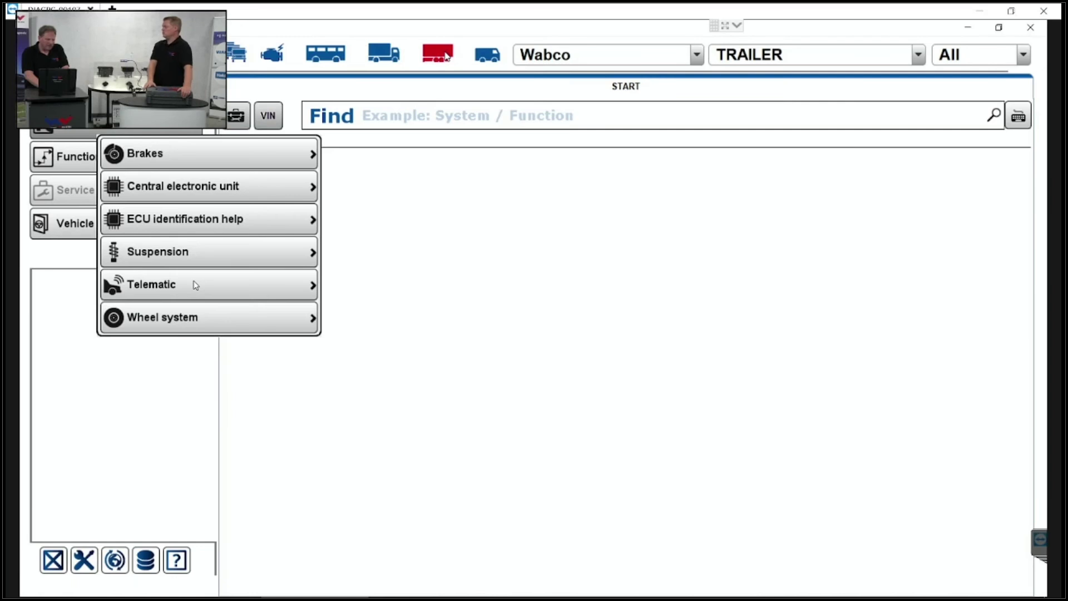
{"action": "left_click", "coordinate": [187, 186]}
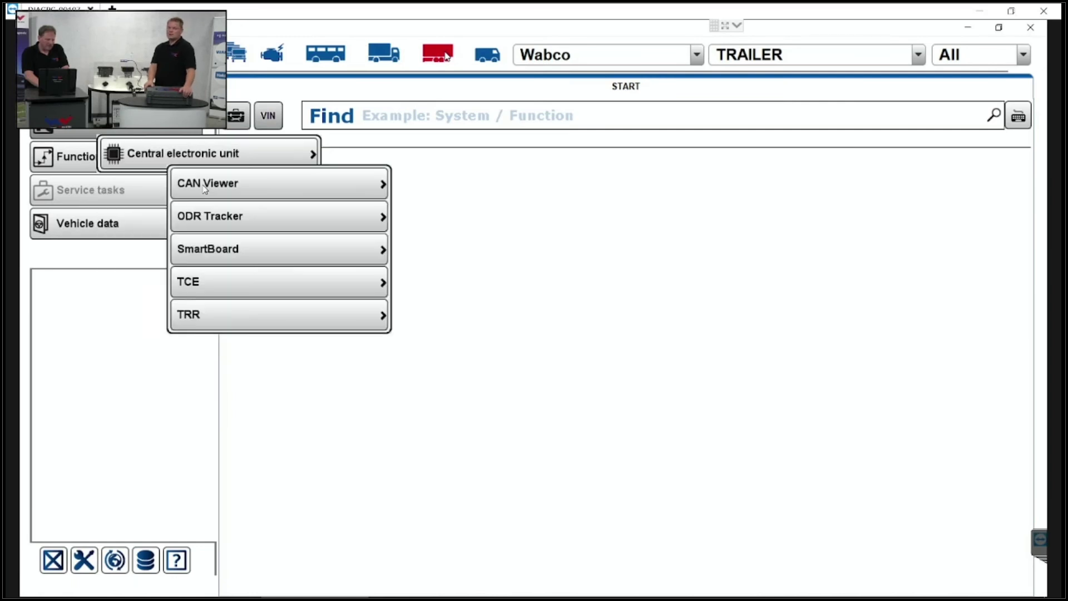
{"action": "left_click", "coordinate": [222, 225]}
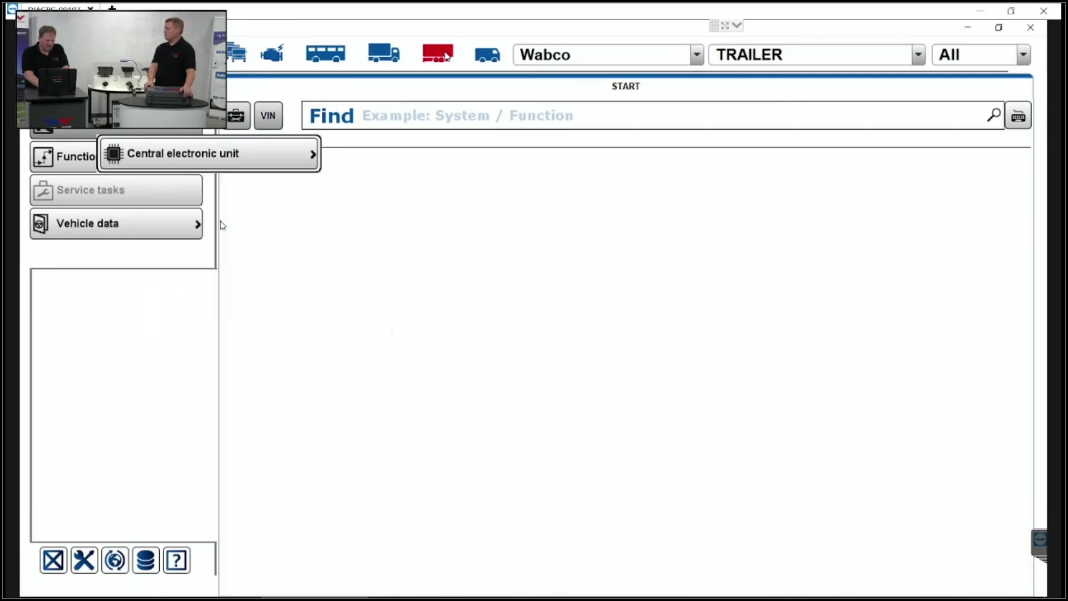
{"action": "left_click", "coordinate": [345, 246]}
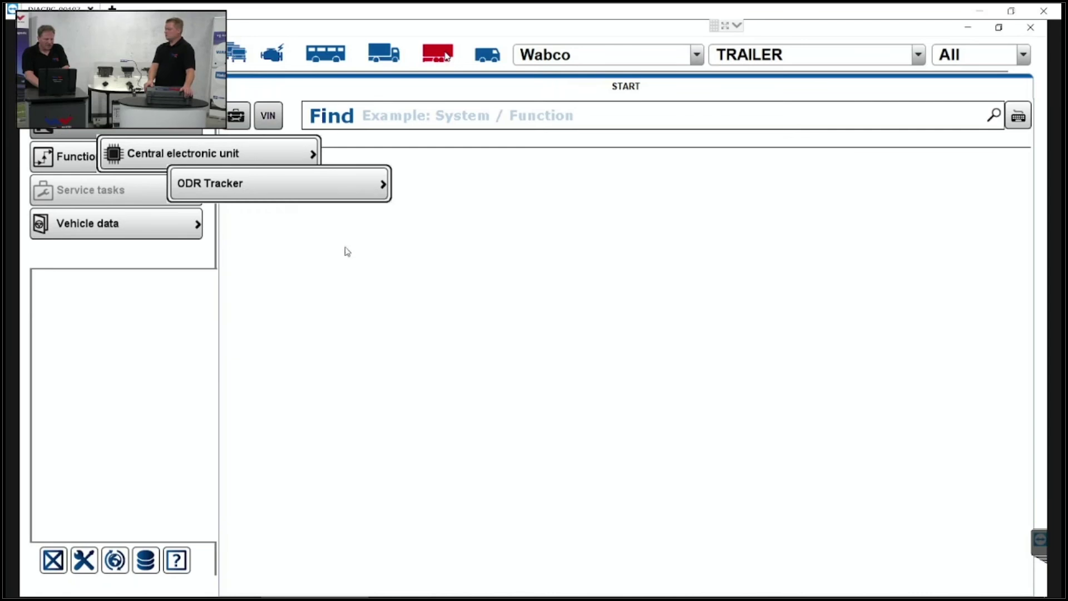
{"action": "left_click", "coordinate": [387, 255]}
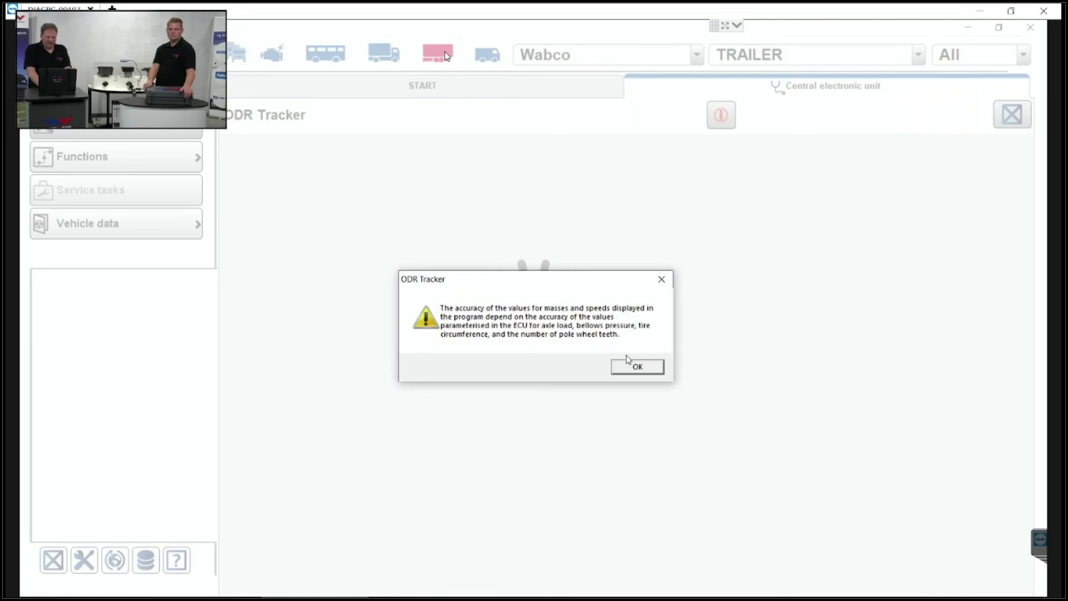
Dismiss the accuracy warning and select the first diagnostic cable with the second connector arrangement
{"action": "left_click", "coordinate": [634, 368]}
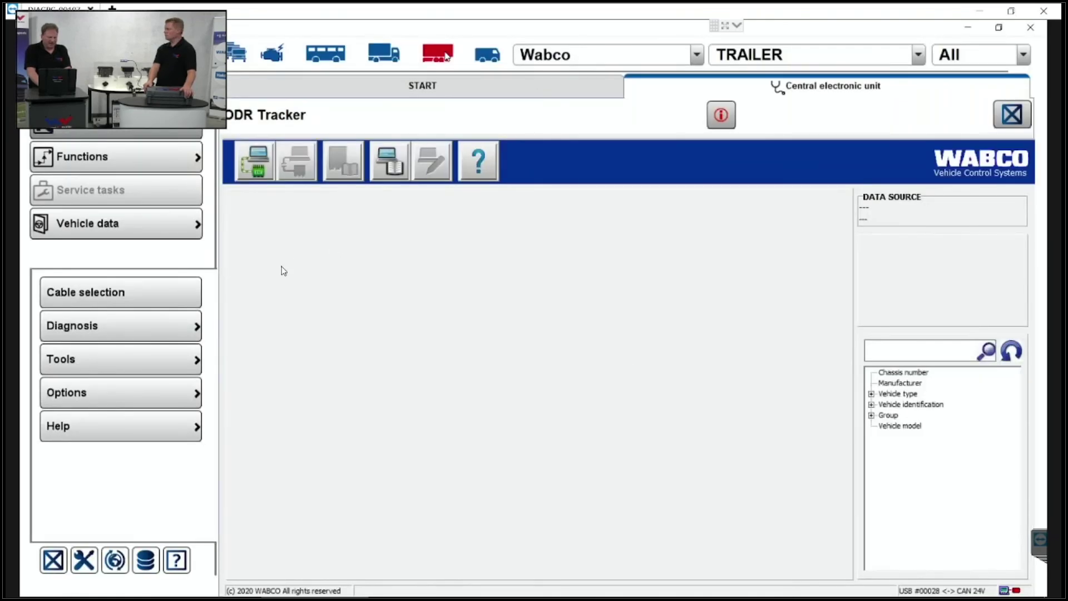
{"action": "left_click", "coordinate": [147, 294]}
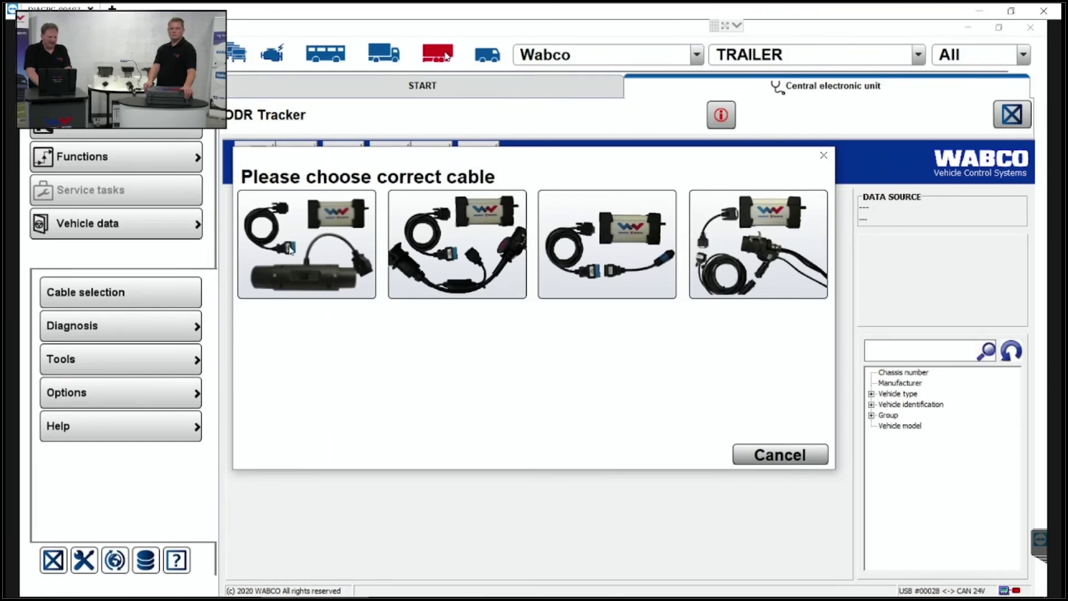
{"action": "left_click", "coordinate": [303, 256]}
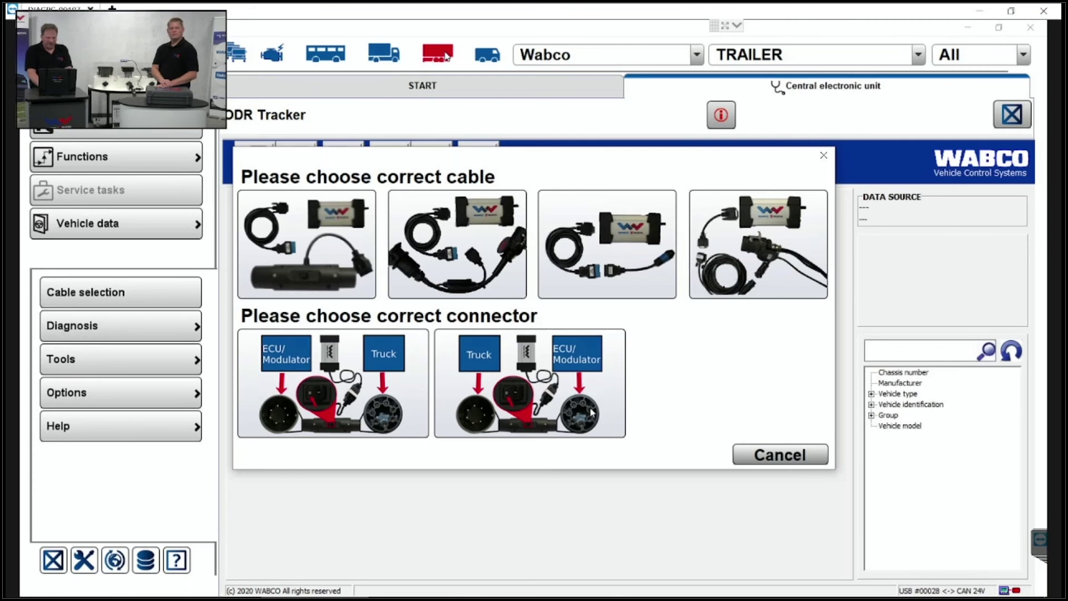
{"action": "left_click", "coordinate": [584, 393]}
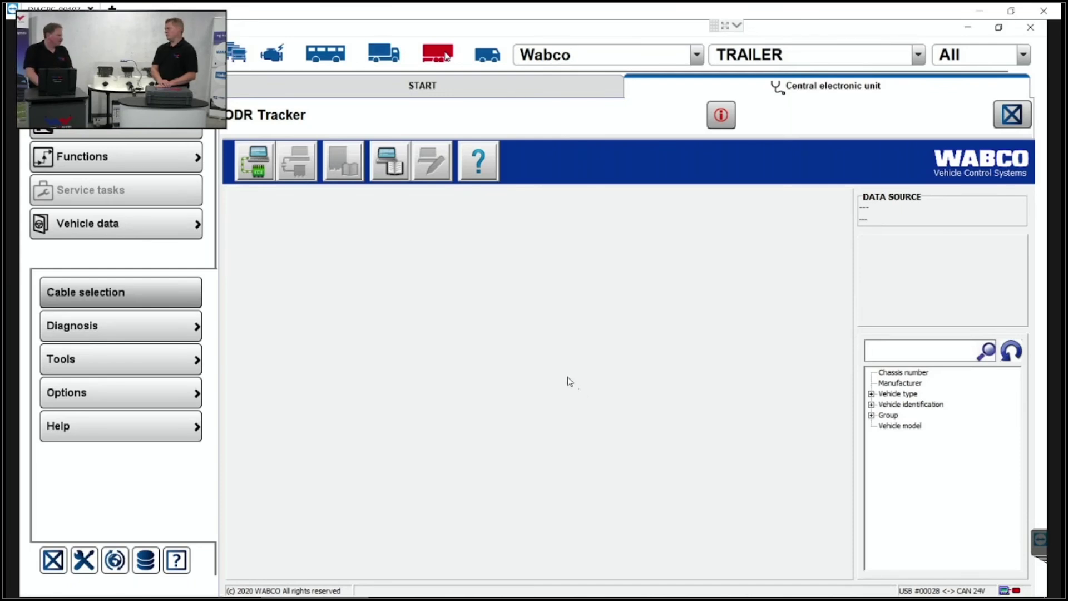
Initialise the ECU so ODR Tracker reads out the TEBS-E ODR data
{"action": "left_click", "coordinate": [267, 167]}
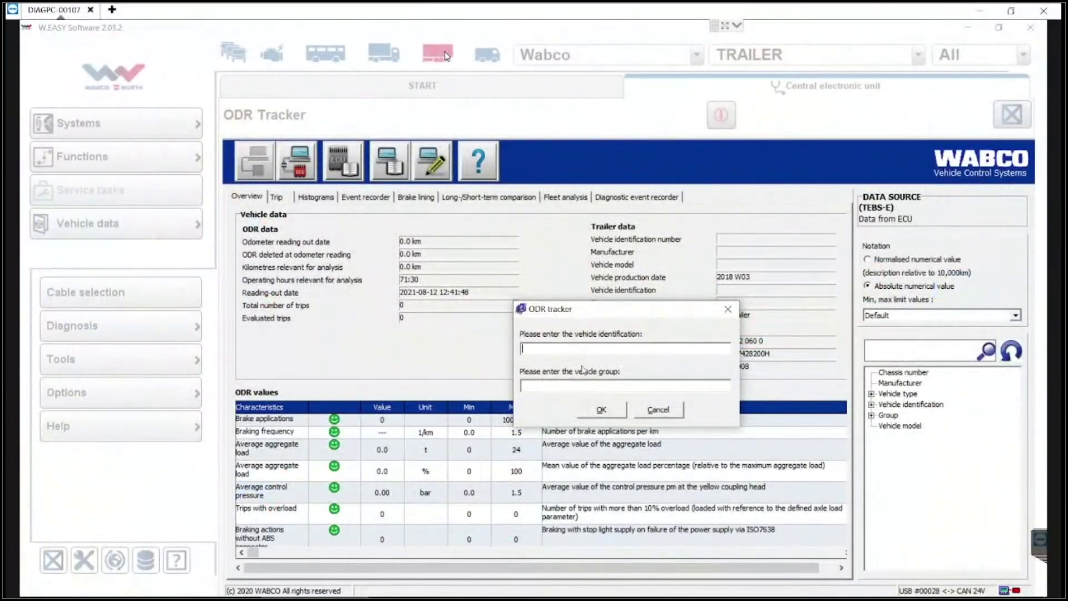
Confirm vehicle identification, overwrite the existing ODR file, and view trip information and histograms
{"action": "left_click", "coordinate": [603, 411]}
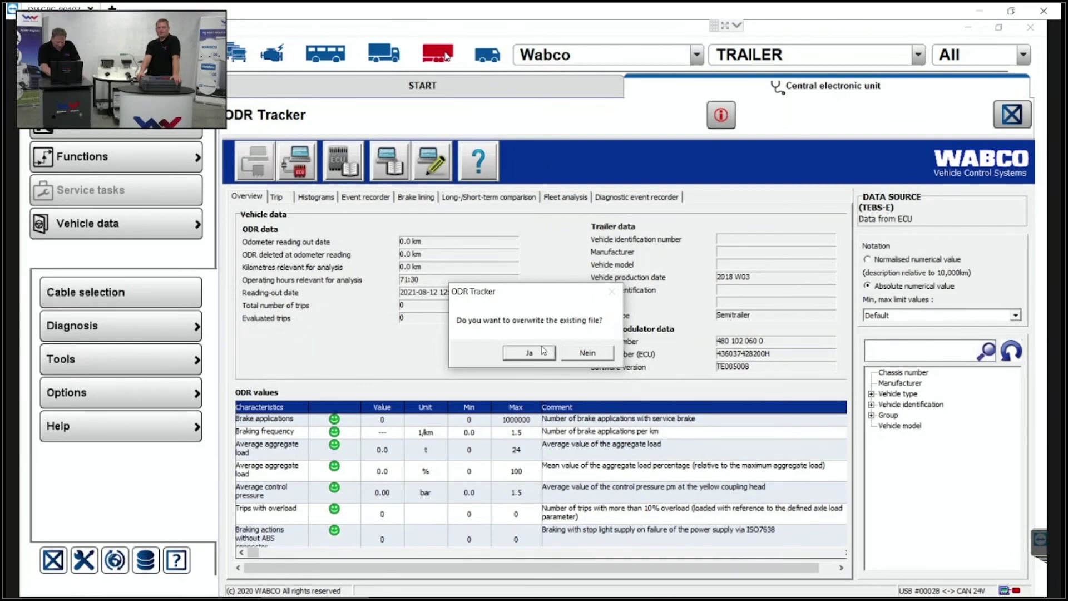
{"action": "left_click", "coordinate": [543, 353]}
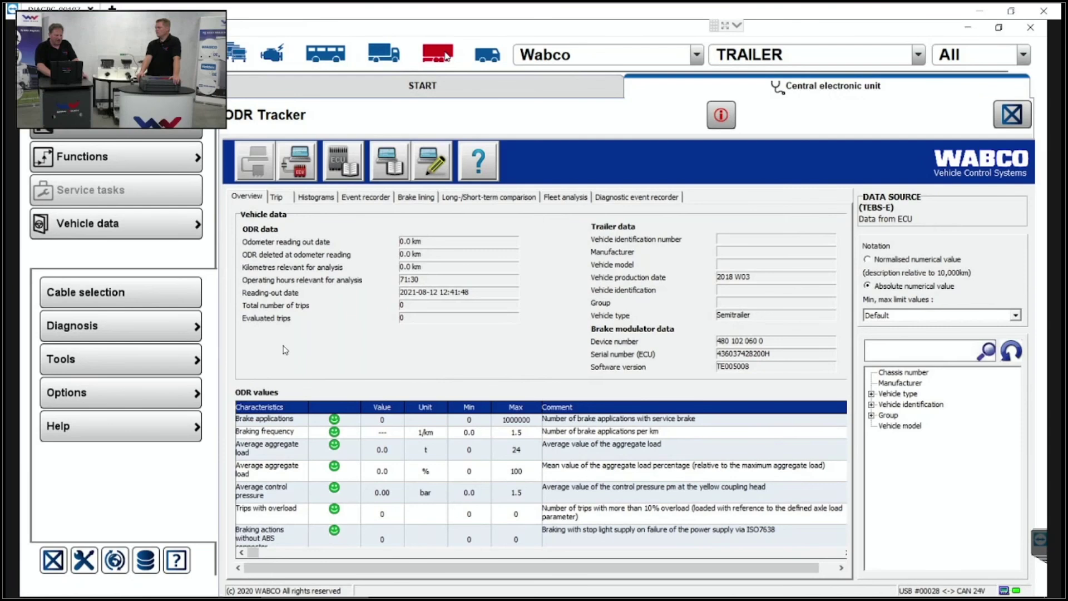
{"action": "left_click", "coordinate": [275, 197]}
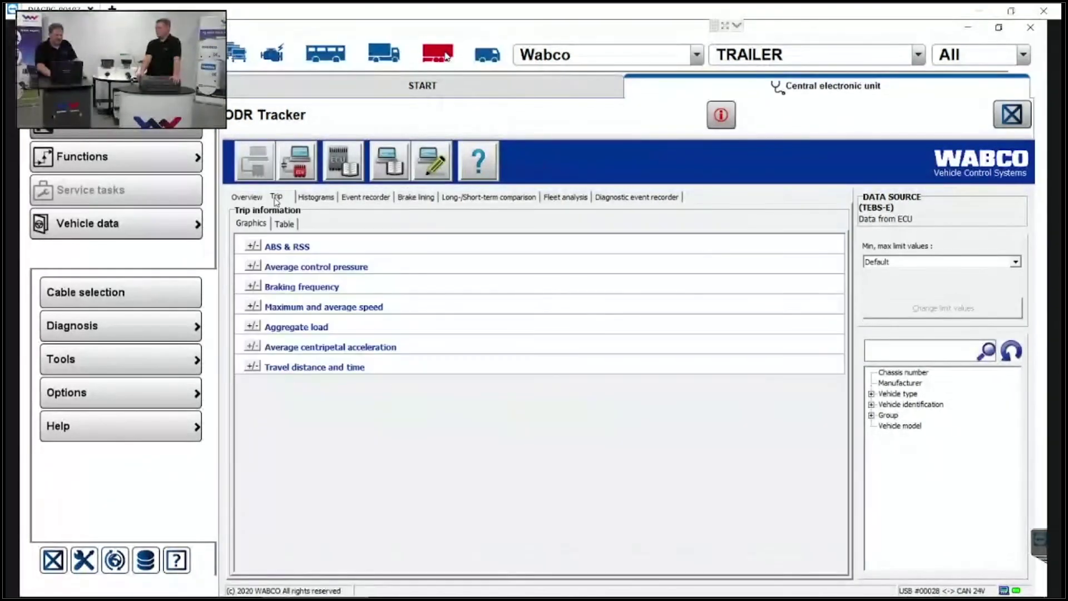
{"action": "left_click", "coordinate": [315, 197]}
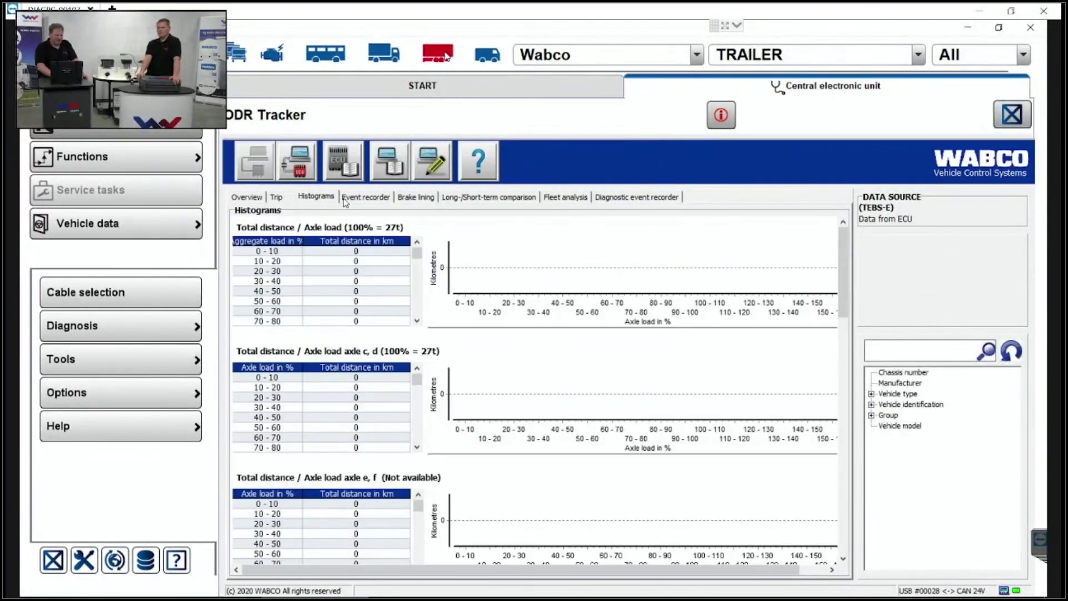
Browse the Event recorder, Brake lining, Long-/Short-term comparison, Fleet analysis and Diagnostic event recorder pages
{"action": "left_click", "coordinate": [361, 199]}
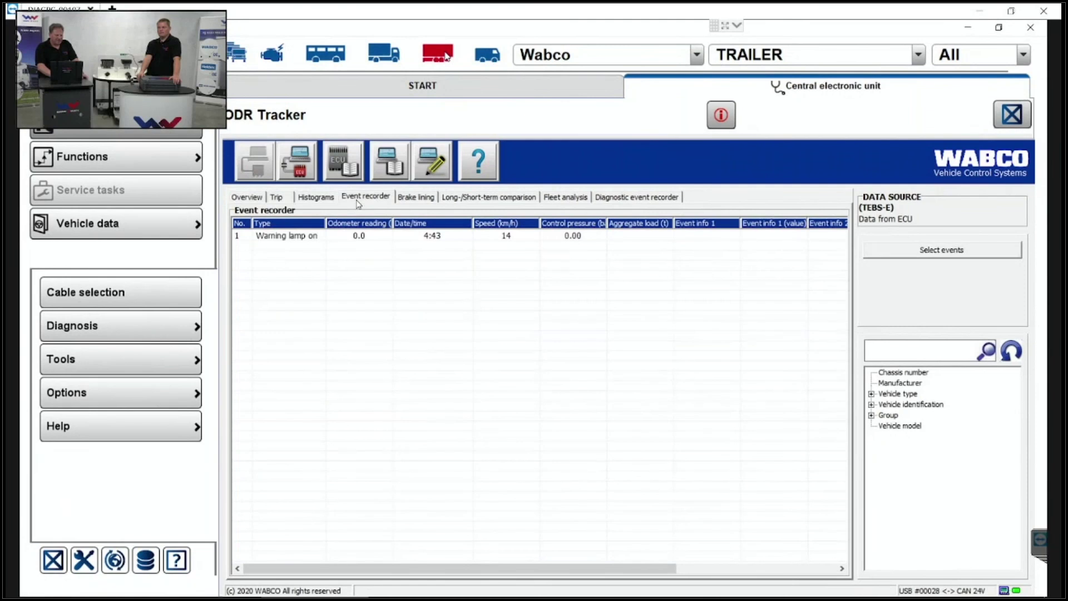
{"action": "left_click", "coordinate": [419, 201]}
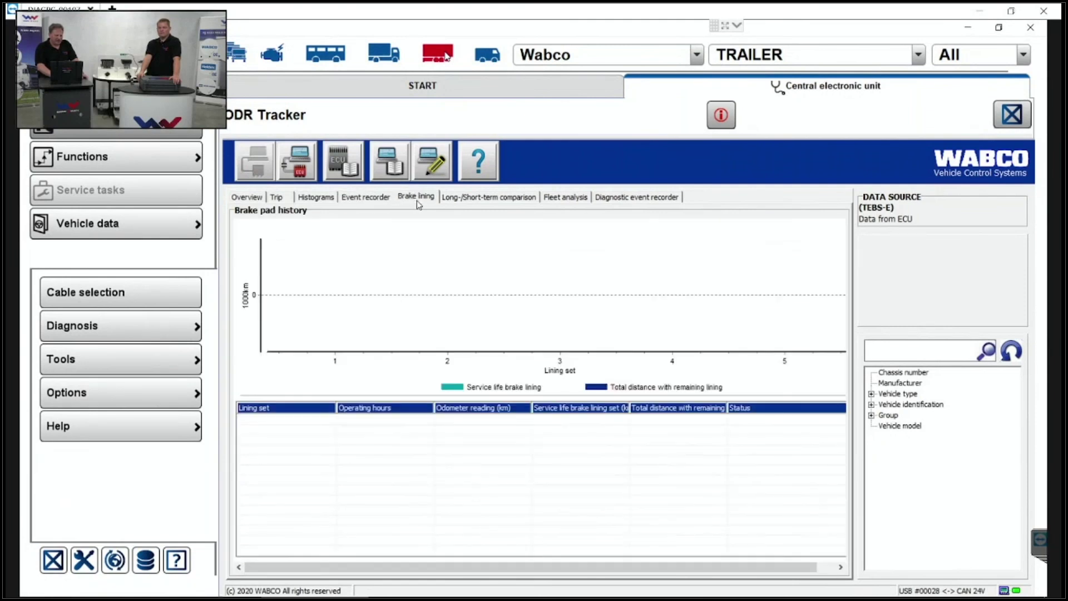
{"action": "left_click", "coordinate": [462, 200]}
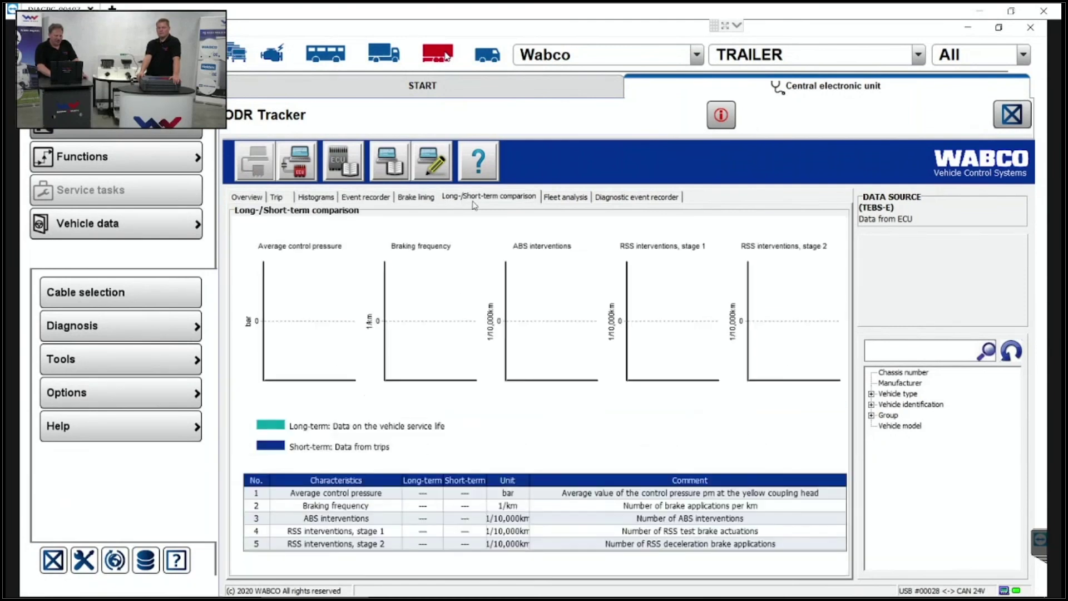
{"action": "left_click", "coordinate": [555, 200]}
{"action": "left_click", "coordinate": [614, 199]}
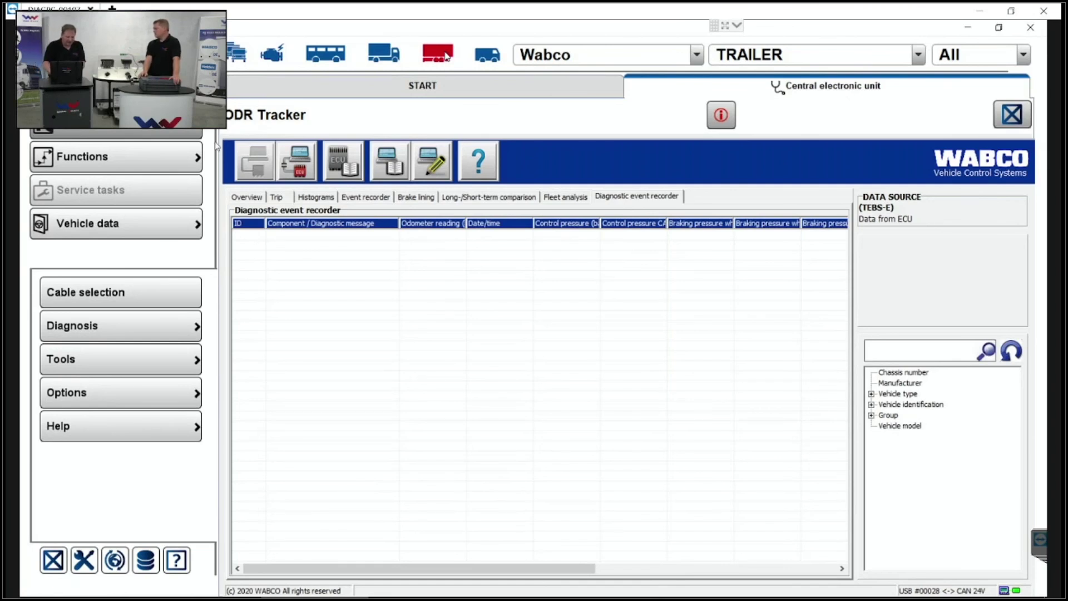
Open the Trailer EBS E System Description from Brakes > TEBS-E > Manual at chapter 8 Installation notes
{"action": "left_click", "coordinate": [140, 132]}
{"action": "left_click", "coordinate": [172, 163]}
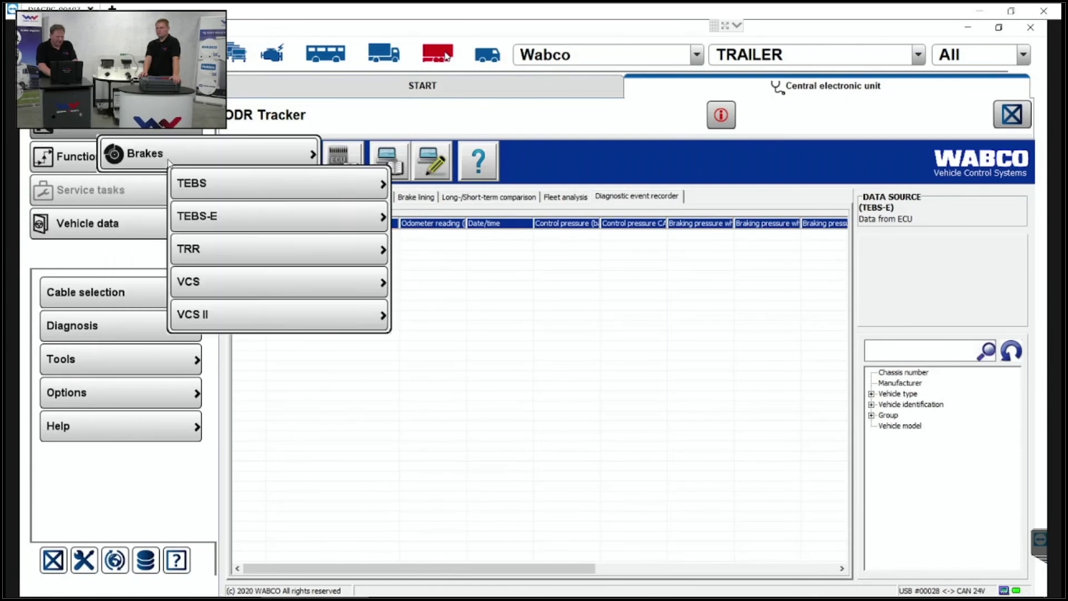
{"action": "left_click", "coordinate": [241, 214]}
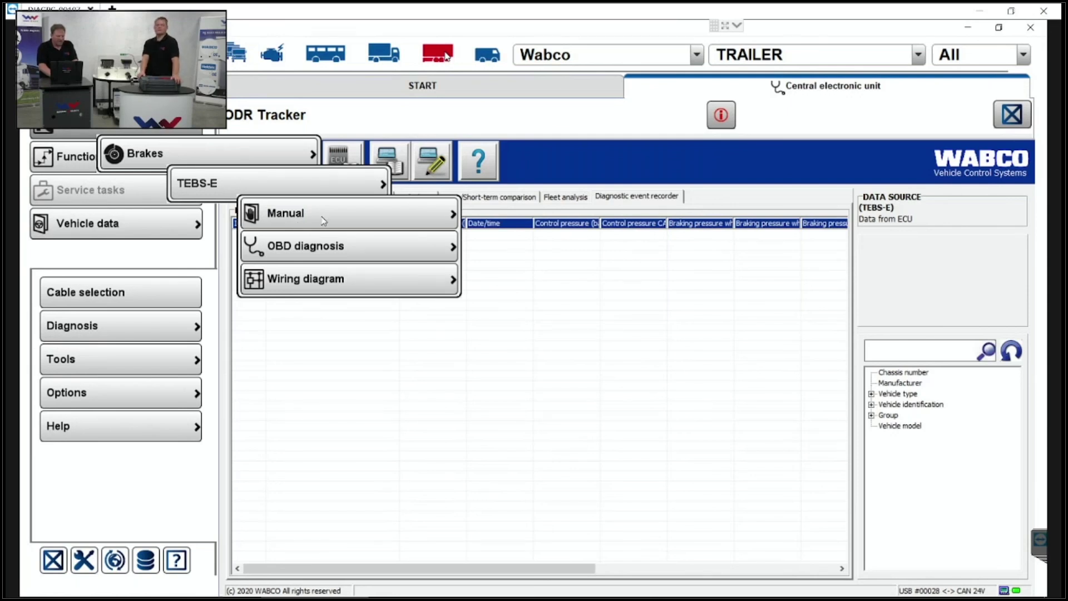
{"action": "left_click", "coordinate": [323, 220]}
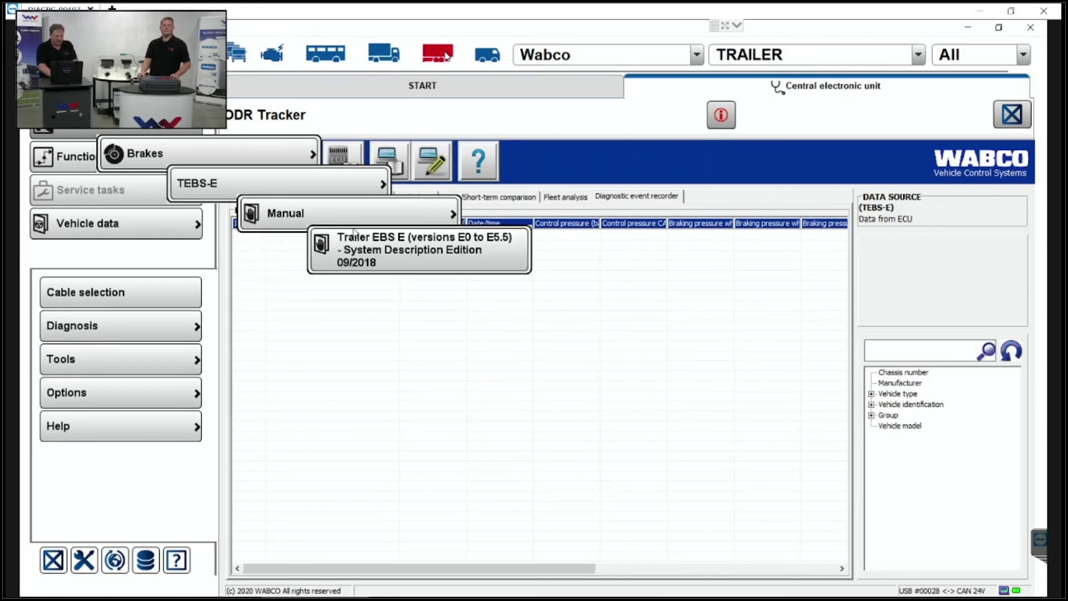
{"action": "left_click", "coordinate": [415, 265]}
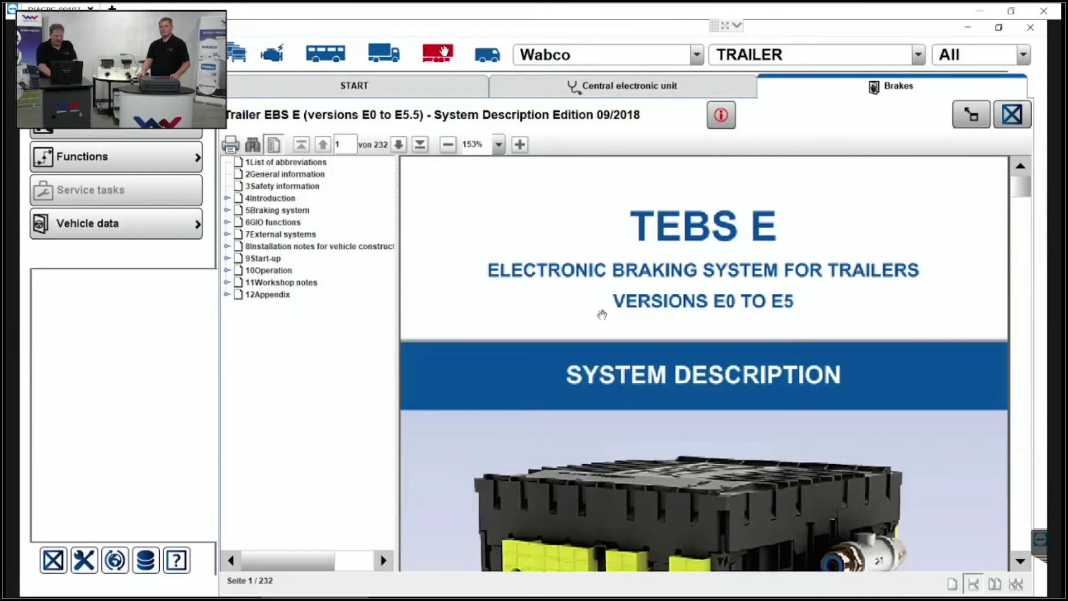
{"action": "scroll", "coordinate": [602, 315], "scroll_direction": "down", "scroll_amount": 5}
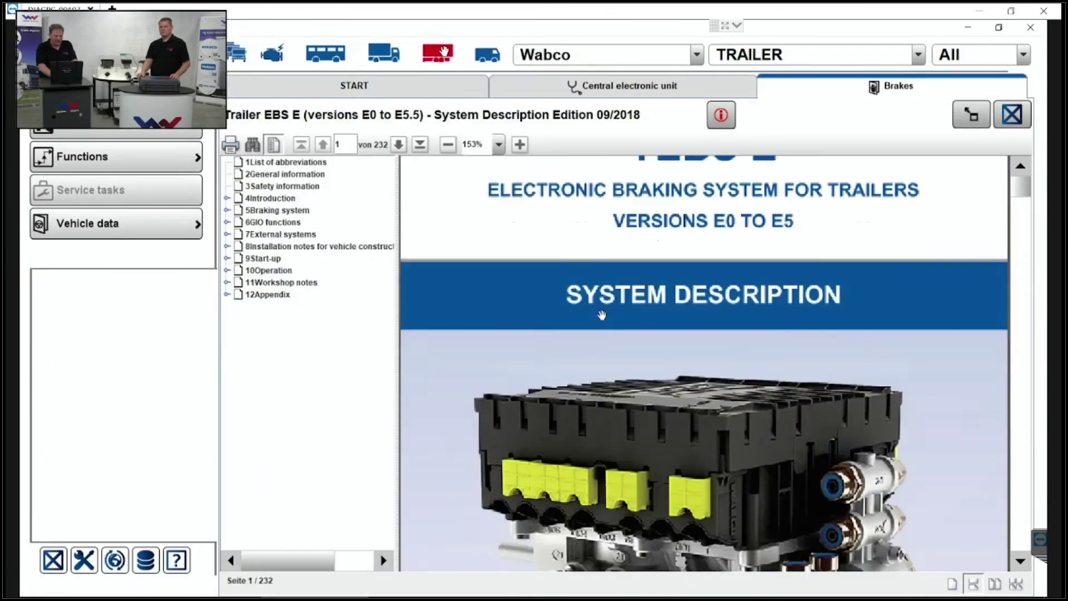
{"action": "scroll", "coordinate": [602, 315], "scroll_direction": "down", "scroll_amount": 2}
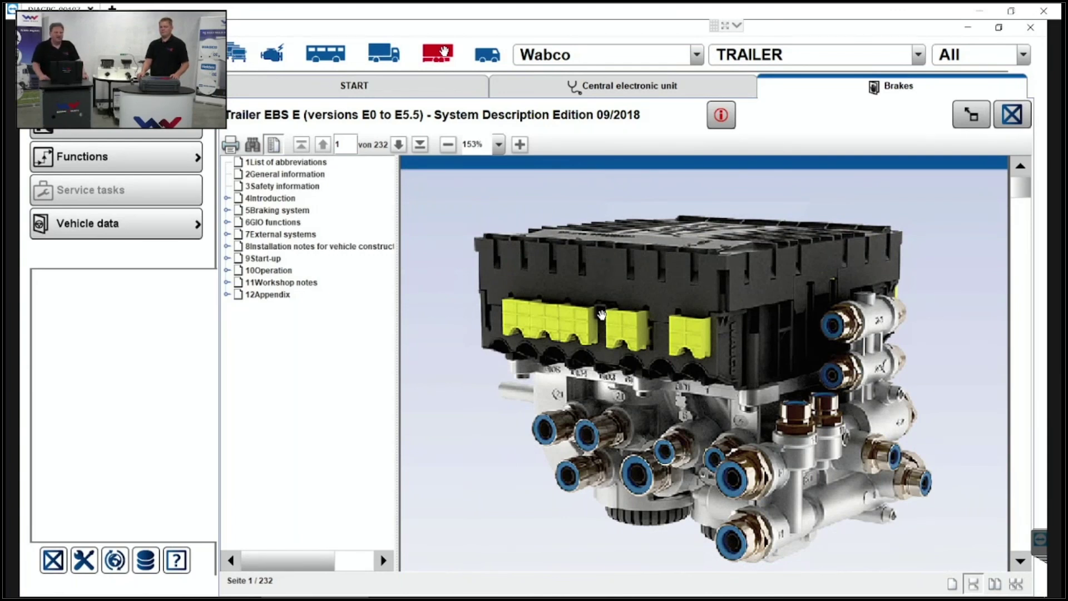
{"action": "left_click", "coordinate": [290, 248]}
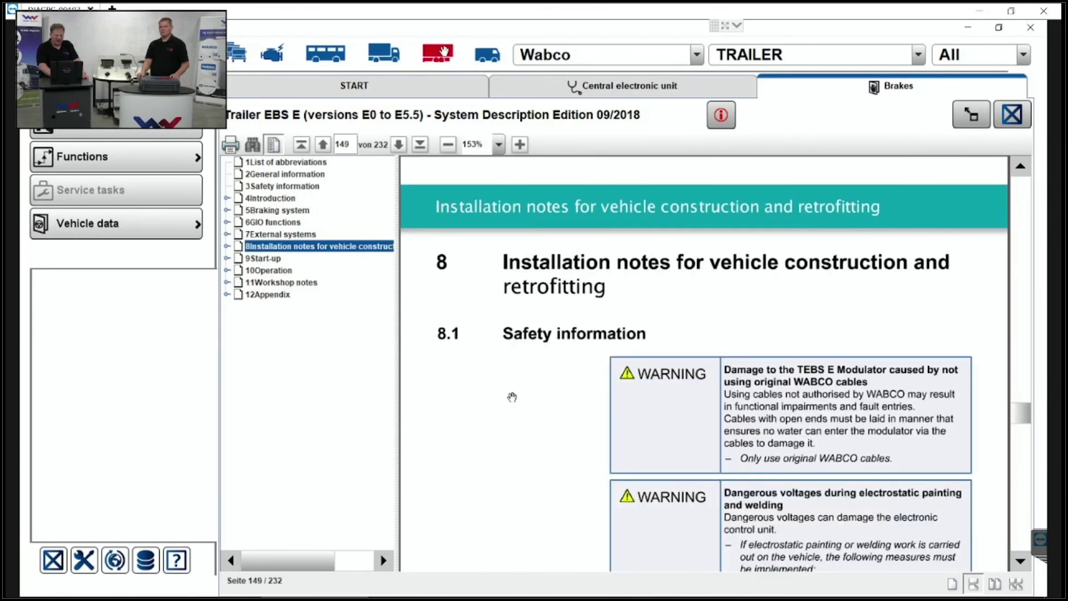
{"action": "scroll", "coordinate": [512, 397], "scroll_direction": "up", "scroll_amount": 1}
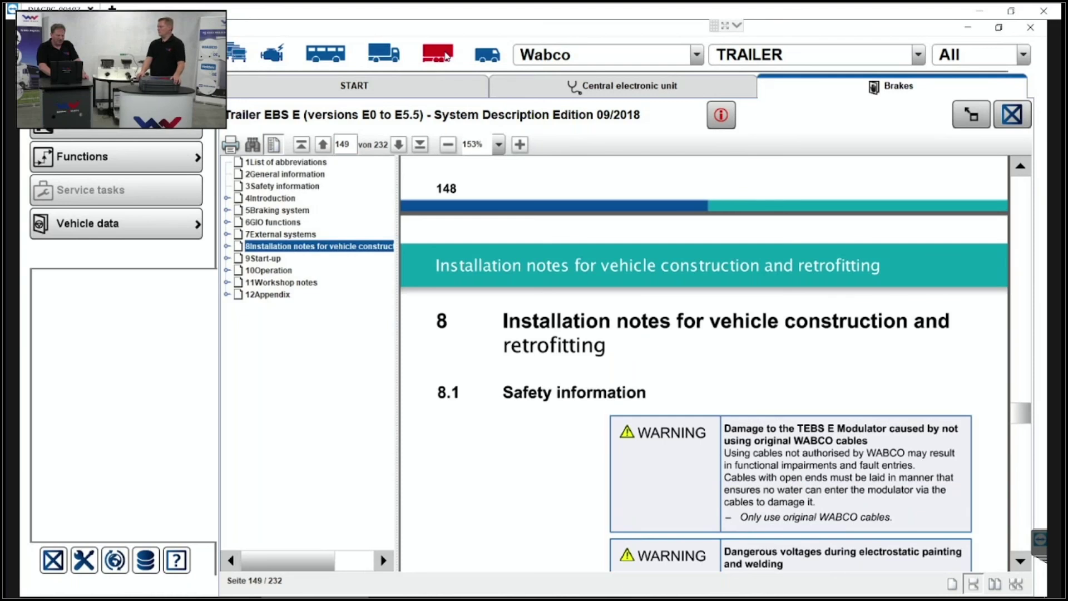
{"action": "left_click", "coordinate": [154, 131]}
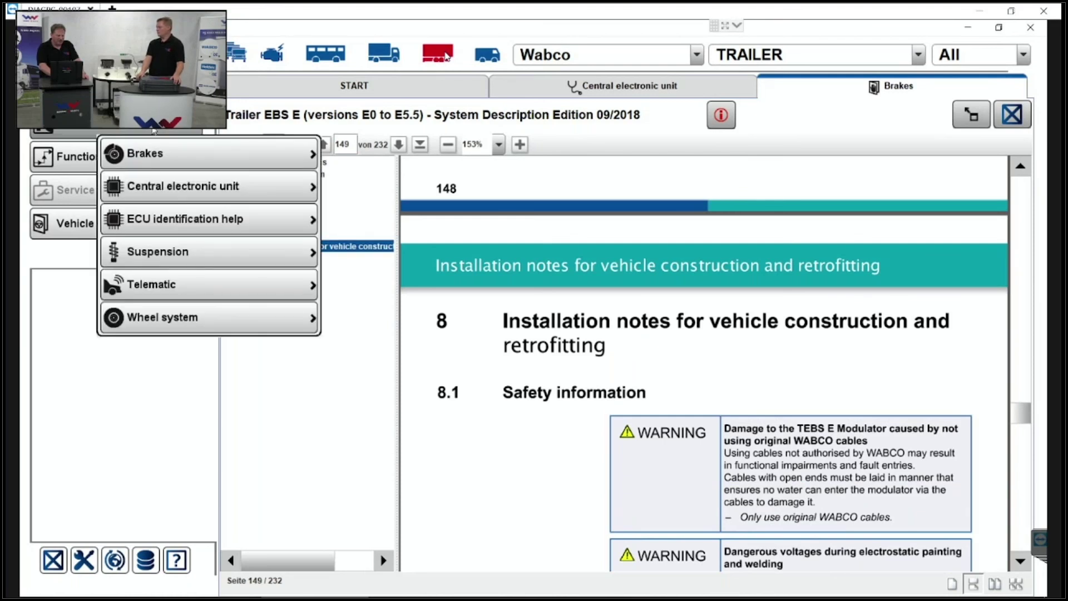
{"action": "left_click", "coordinate": [161, 158]}
{"action": "left_click", "coordinate": [221, 218]}
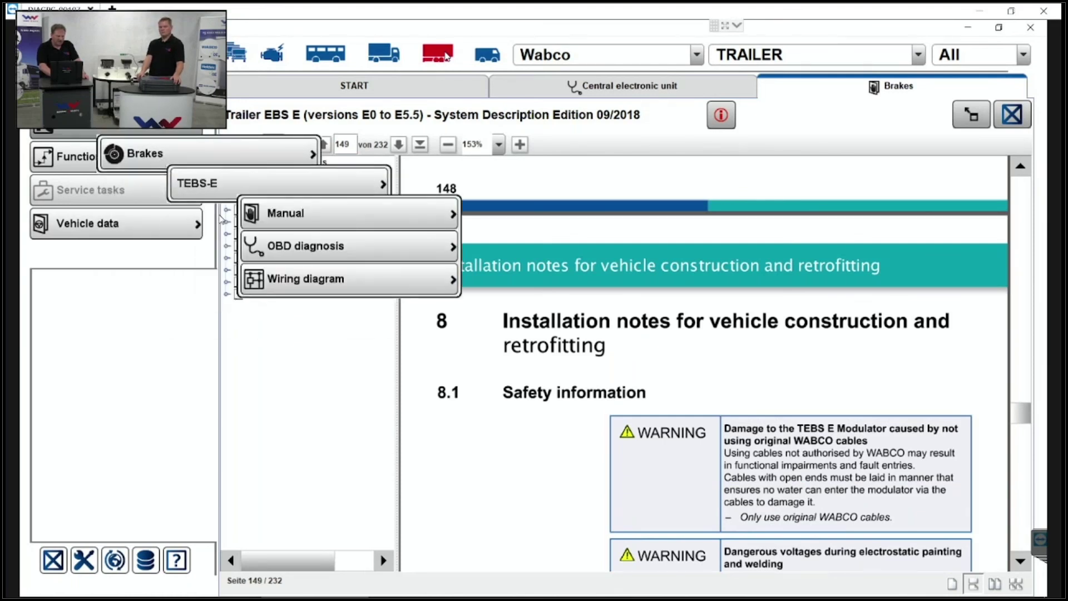
{"action": "left_click", "coordinate": [305, 287]}
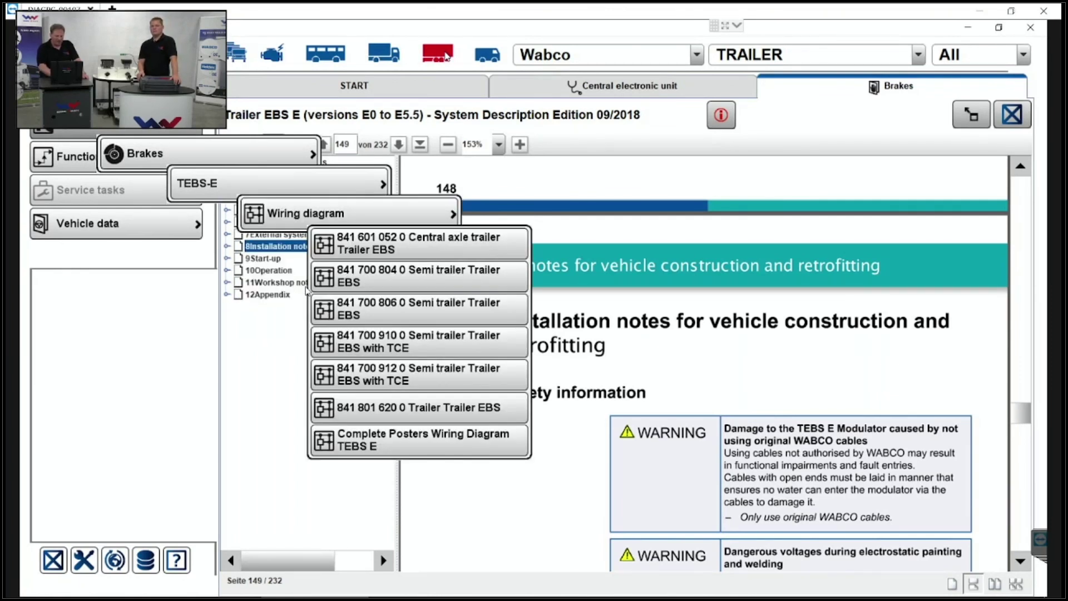
{"action": "left_click", "coordinate": [408, 302]}
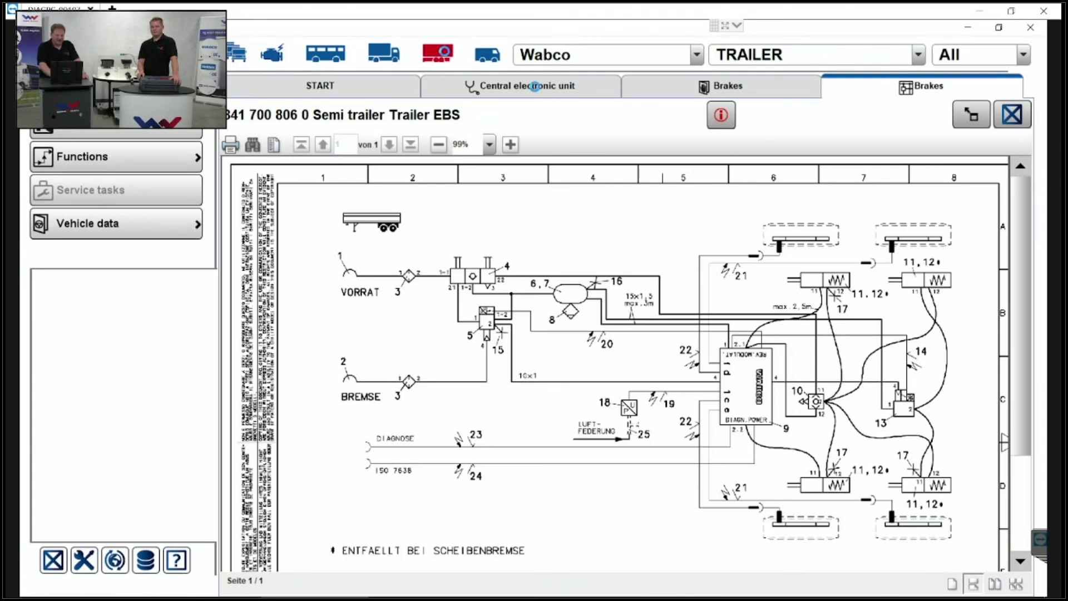
Switch to the Central electronic unit tab showing the empty Diagnostic event recorder
{"action": "left_click", "coordinate": [535, 86]}
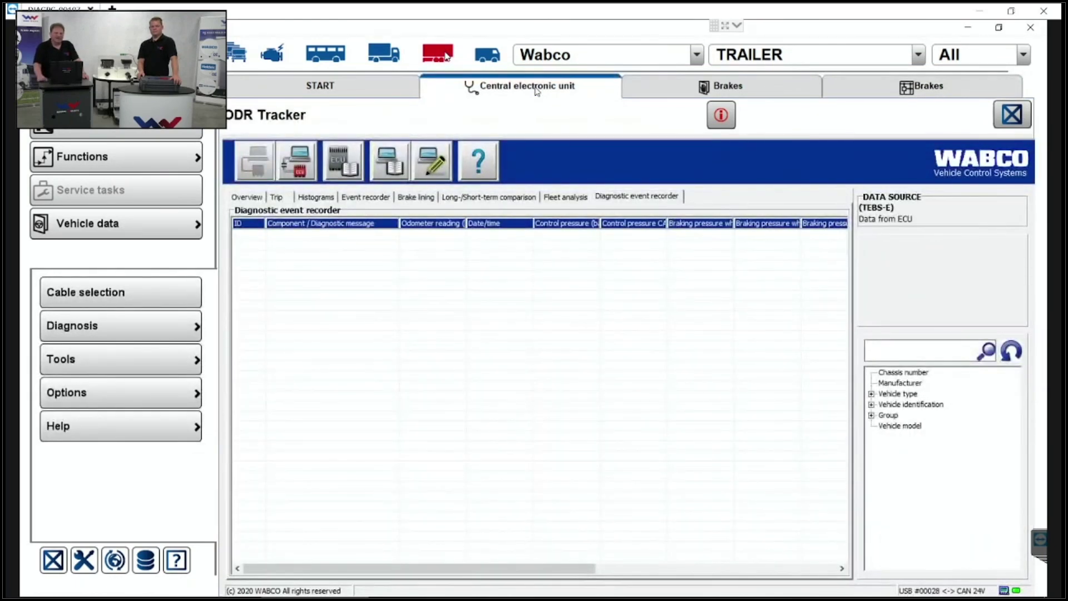